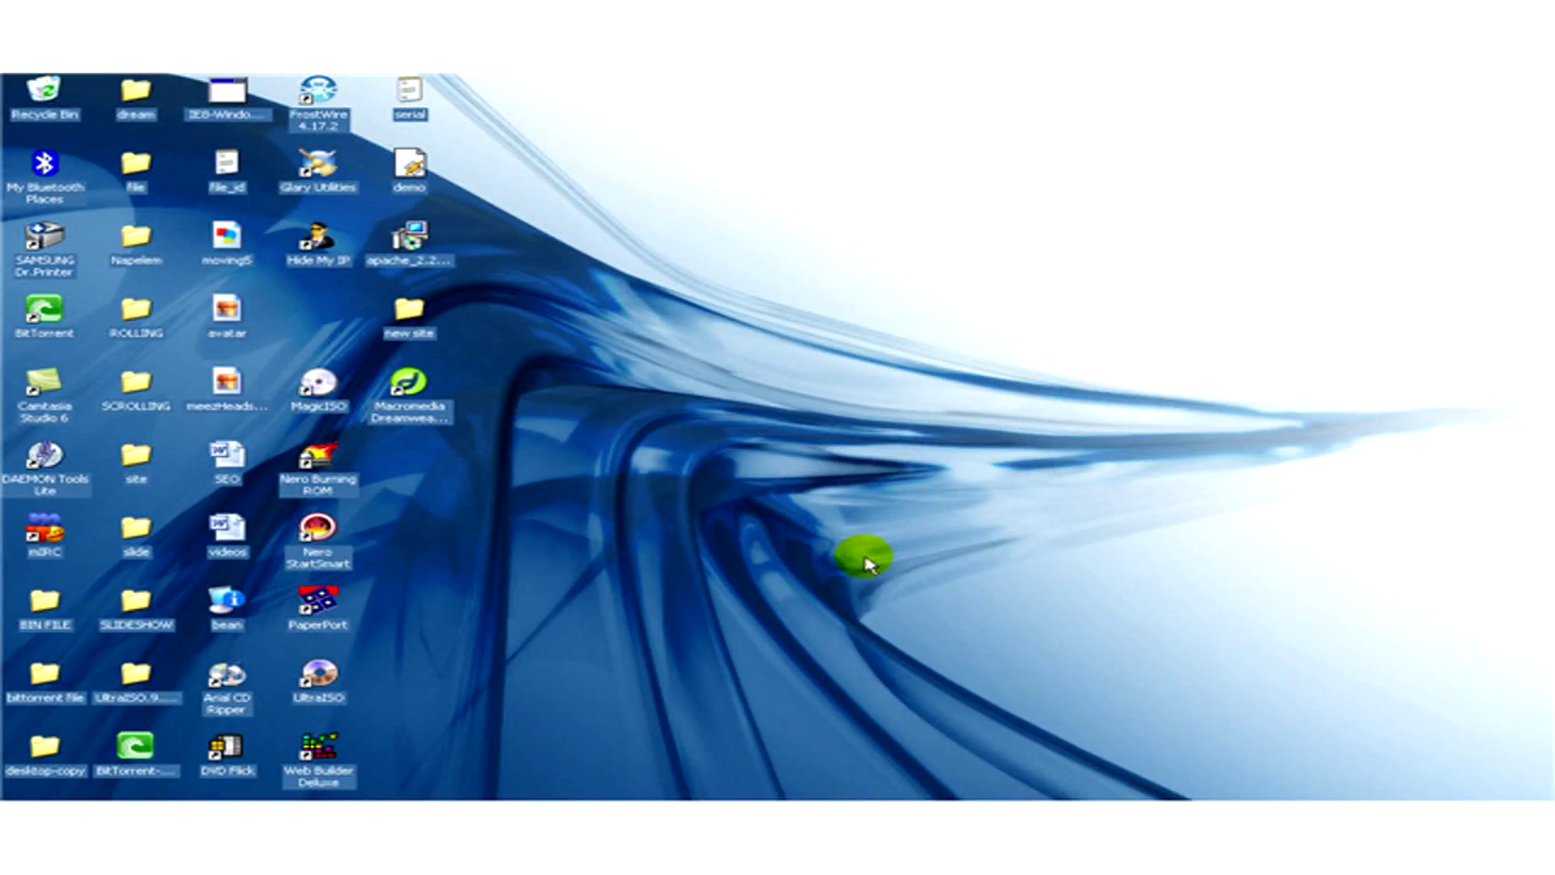
Step: Bring Chrome to the front and go to MYSPACE.COM
left_click(663, 791)
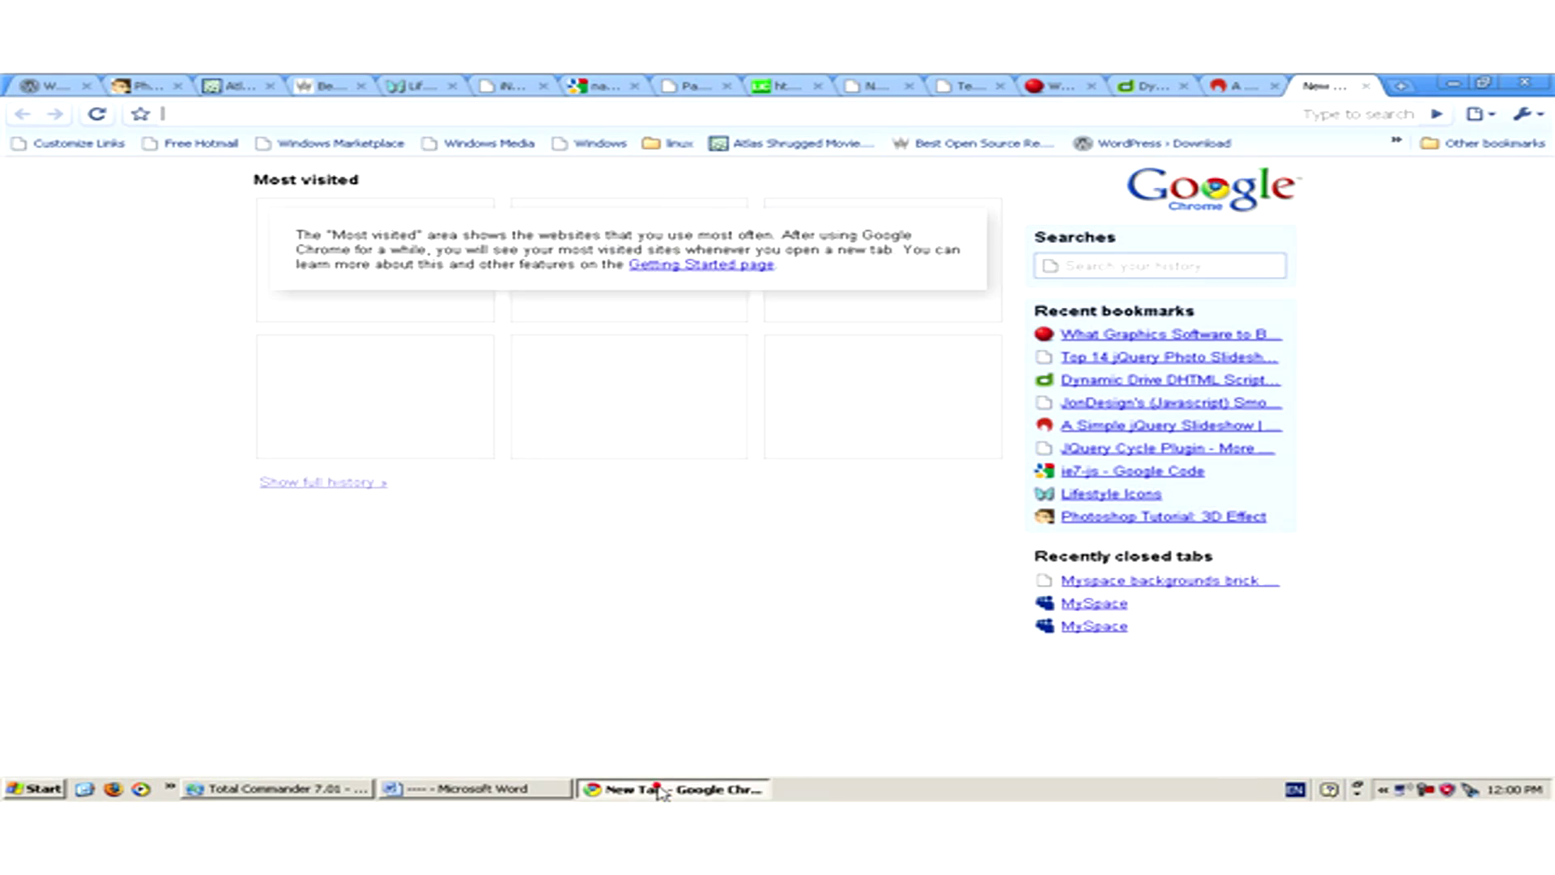
left_click(382, 118)
type("MYSPA")
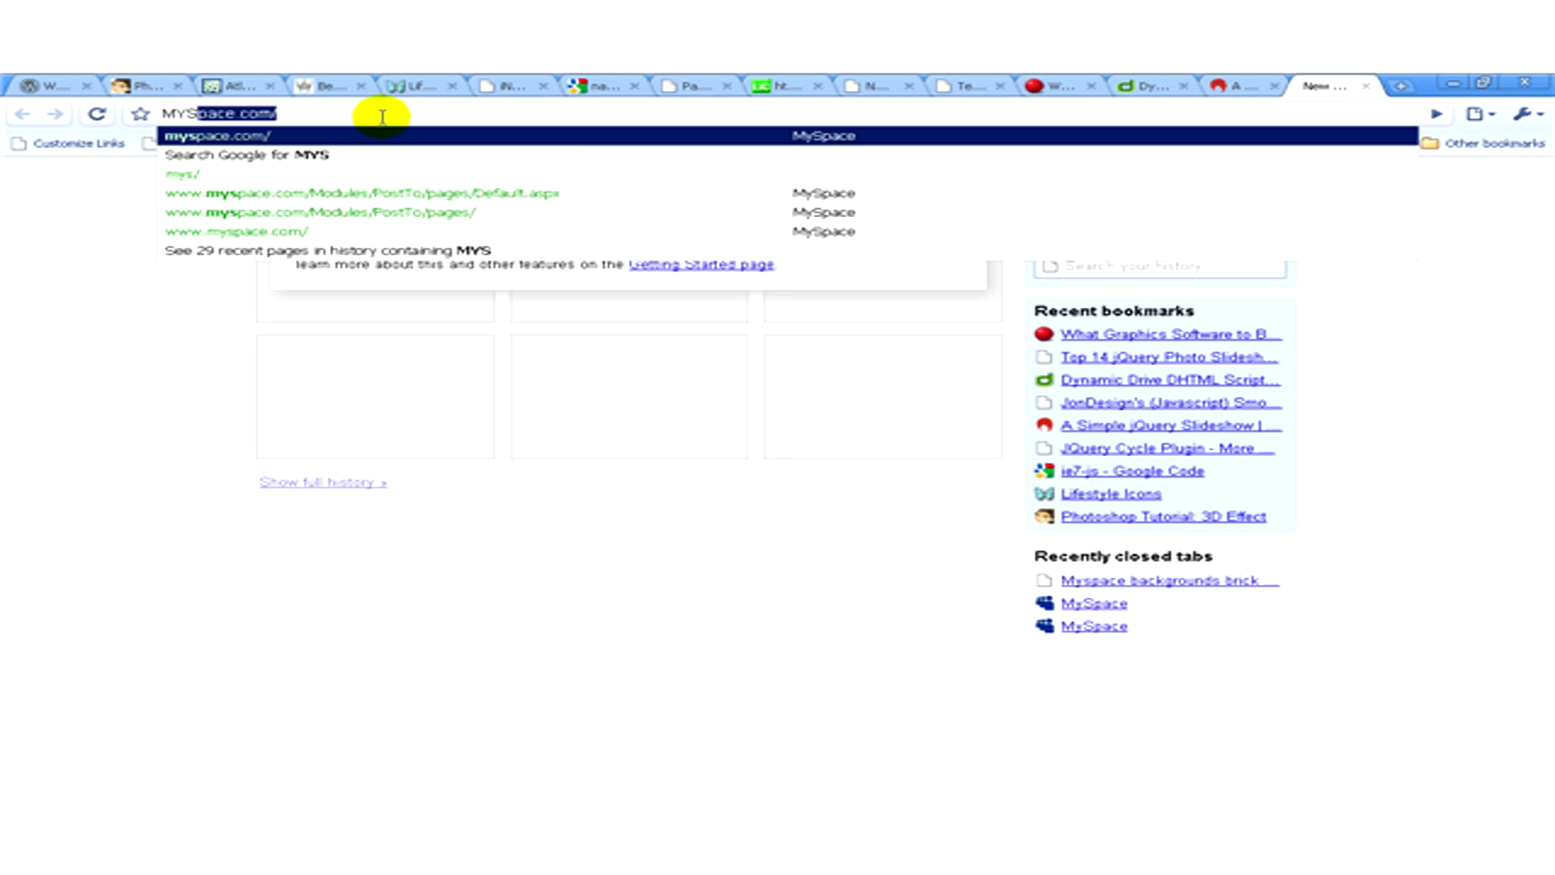
type("CE.COM")
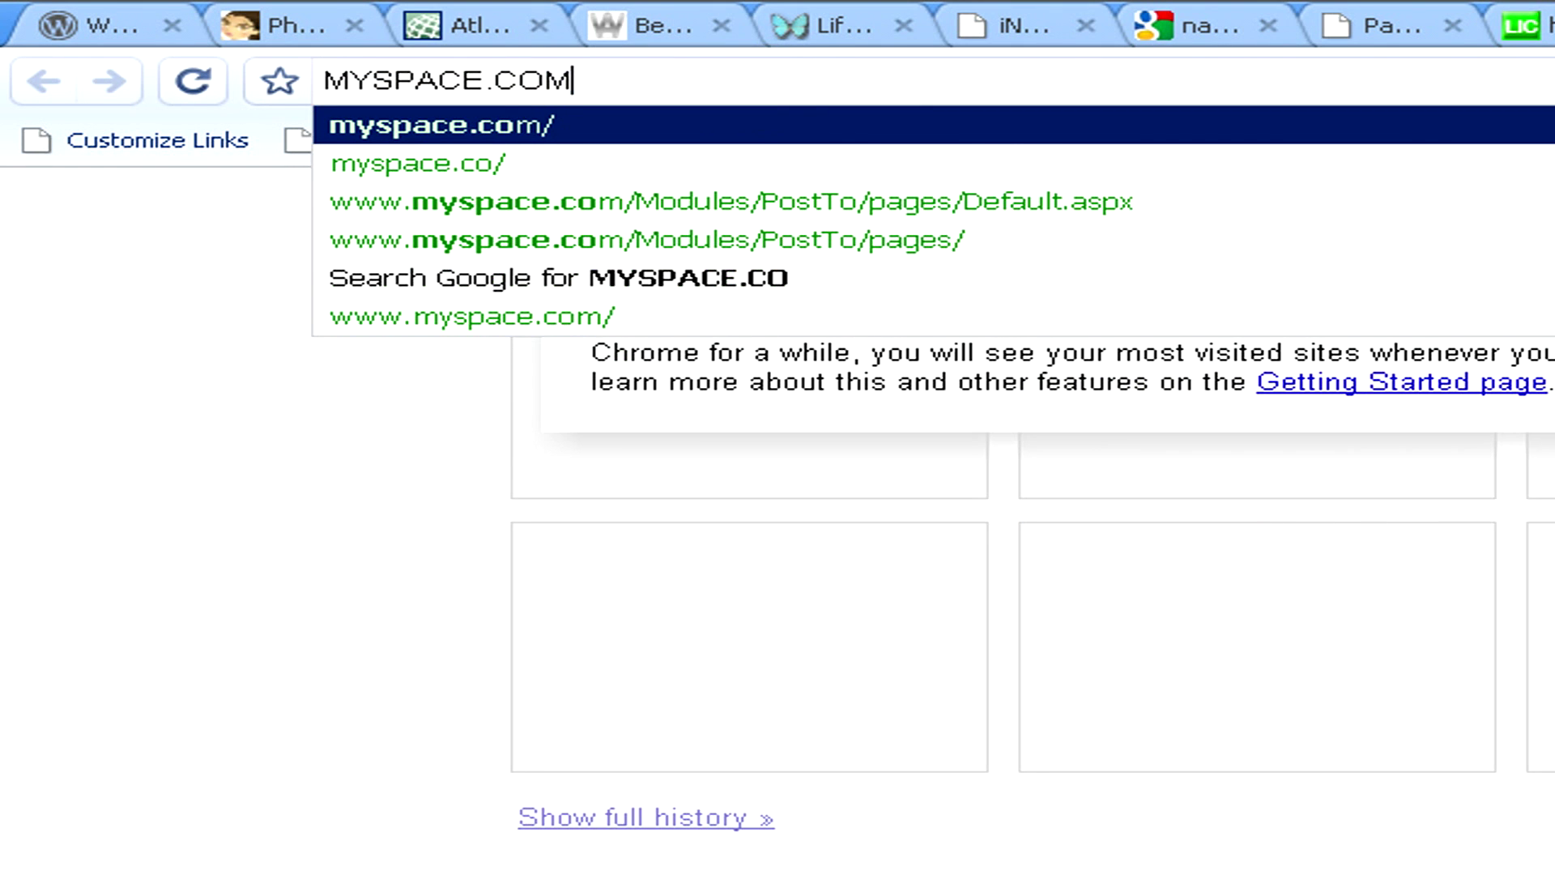
key("Return")
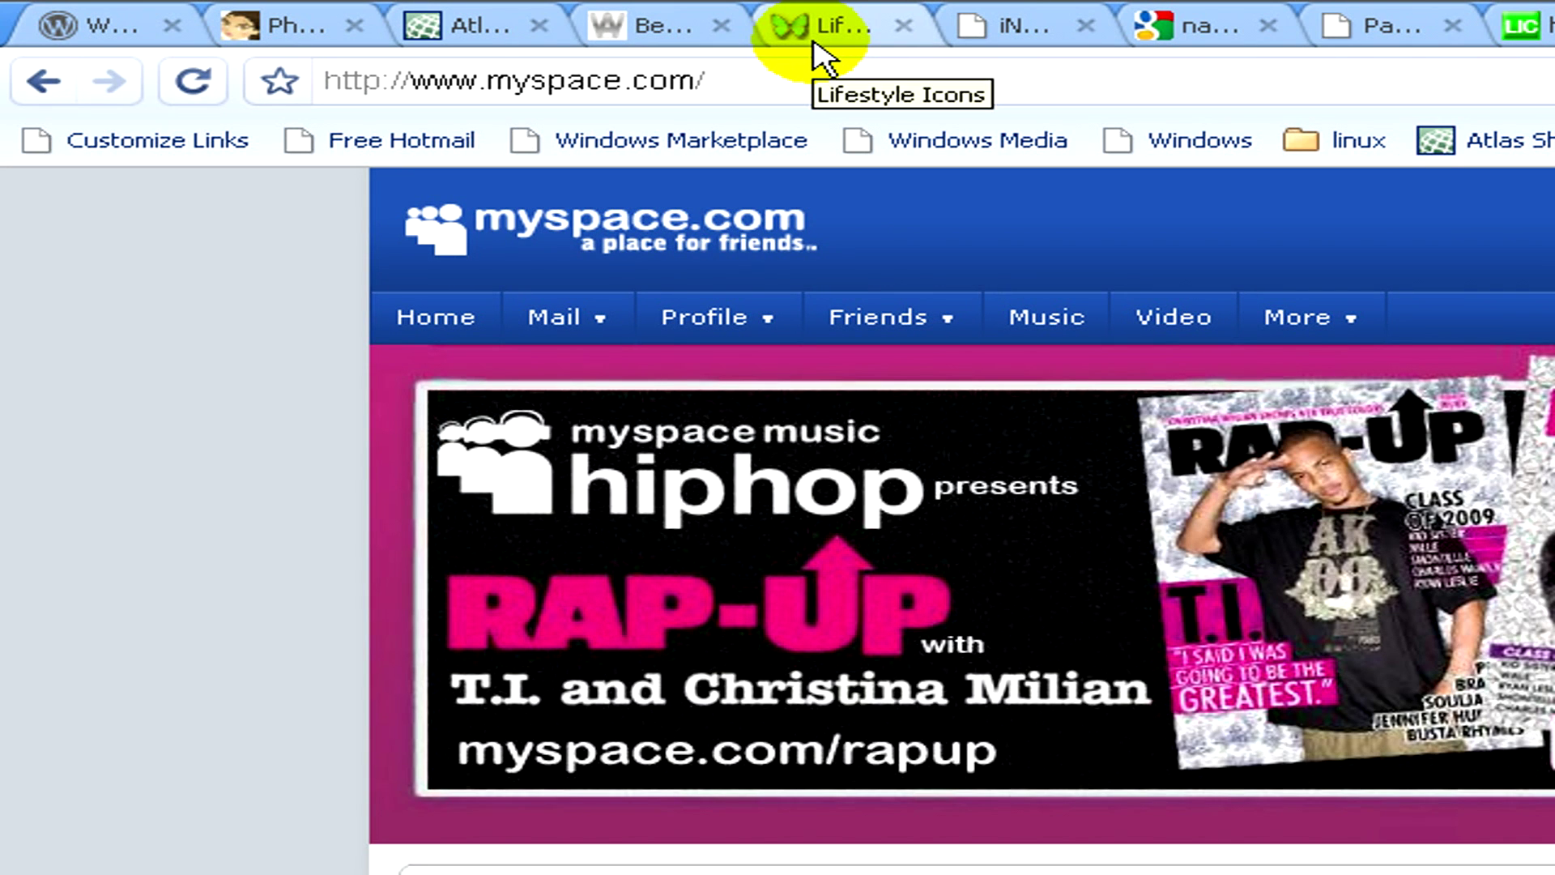
Step: Open the Customize Profile page from the Profile menu
mouse_move(740, 337)
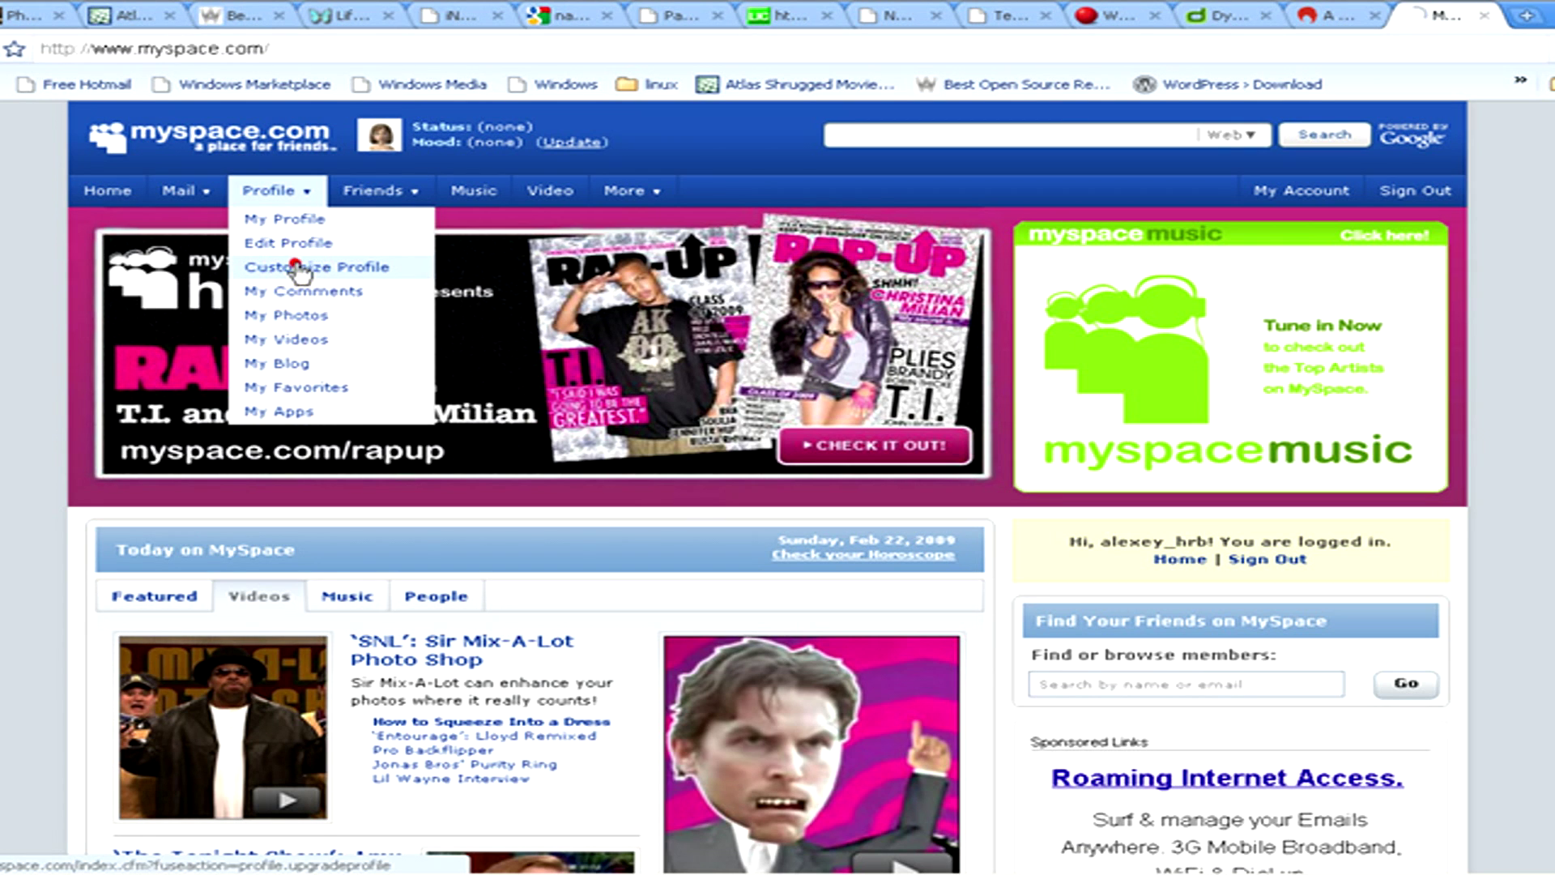
left_click(299, 271)
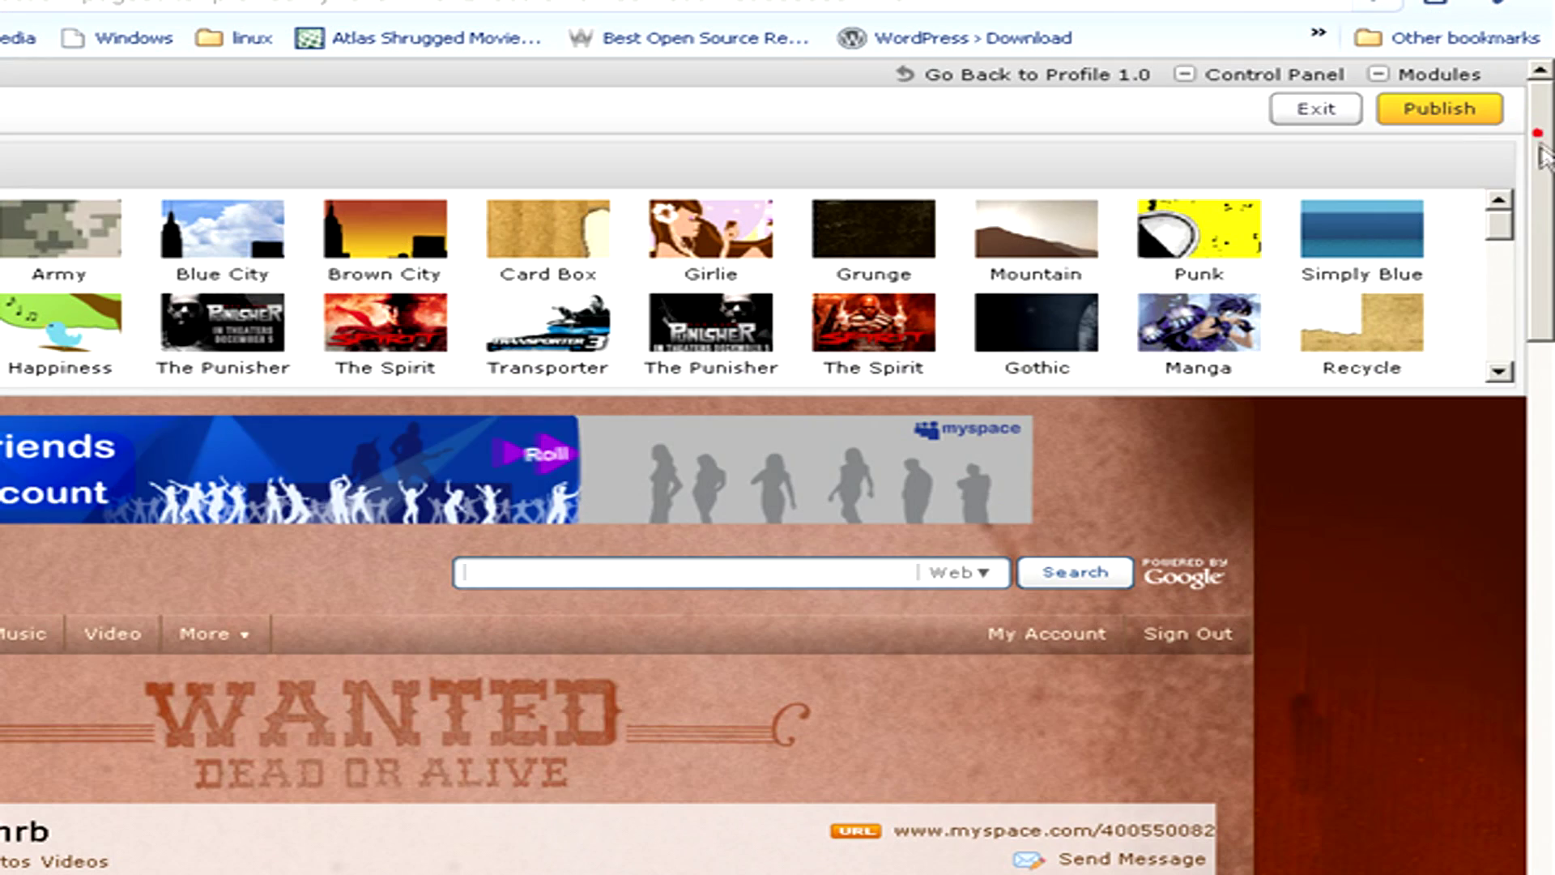
left_click_drag(1554, 160, 1554, 622)
scroll(1484, 828, "down", 8)
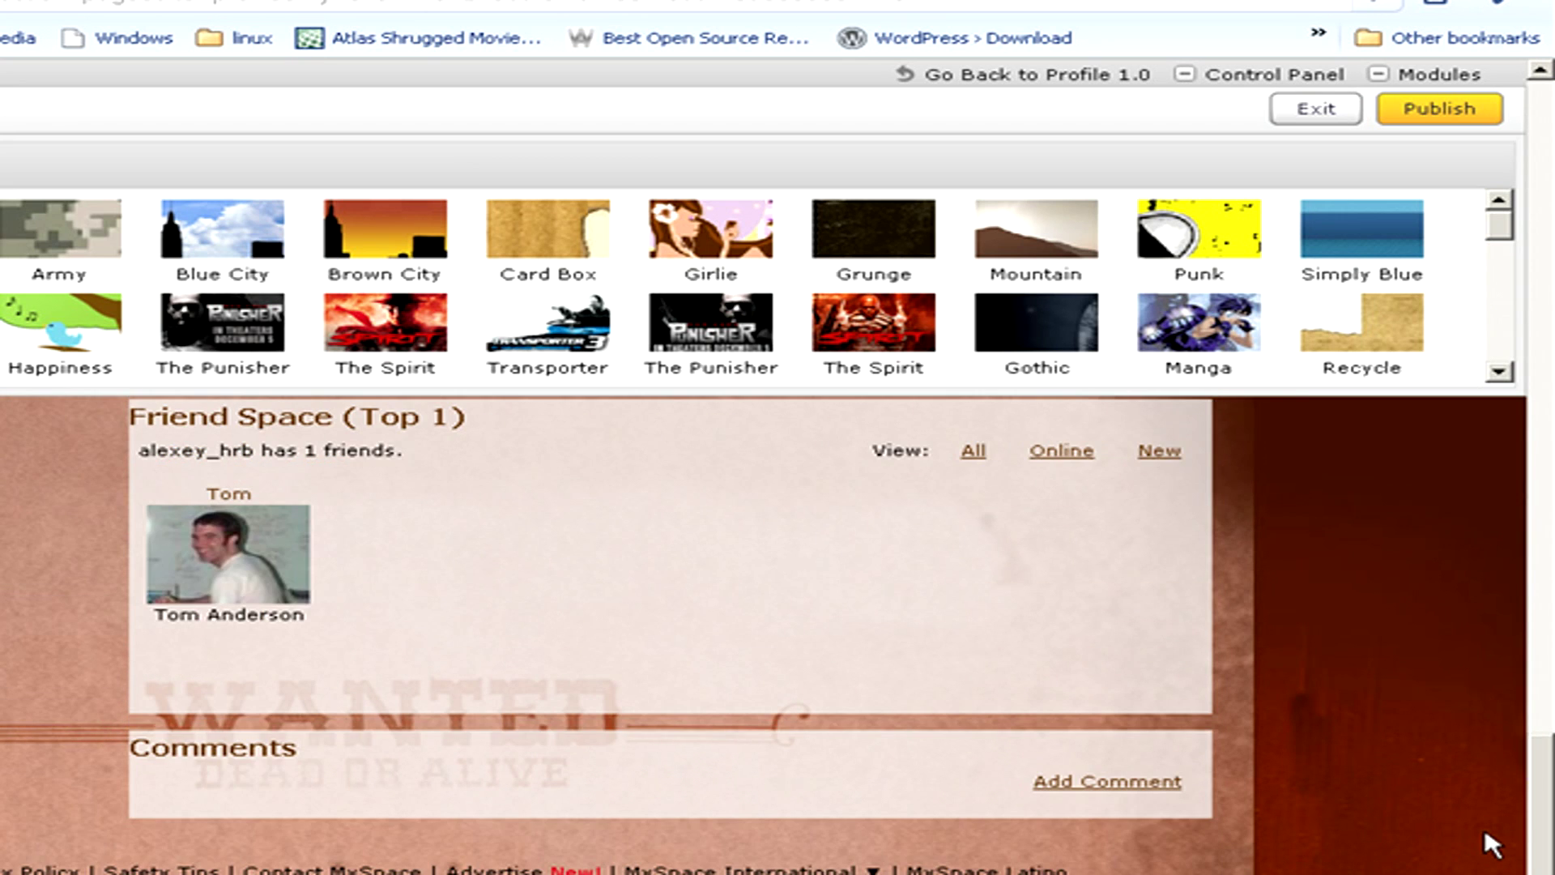
scroll(1528, 295, "up", 15)
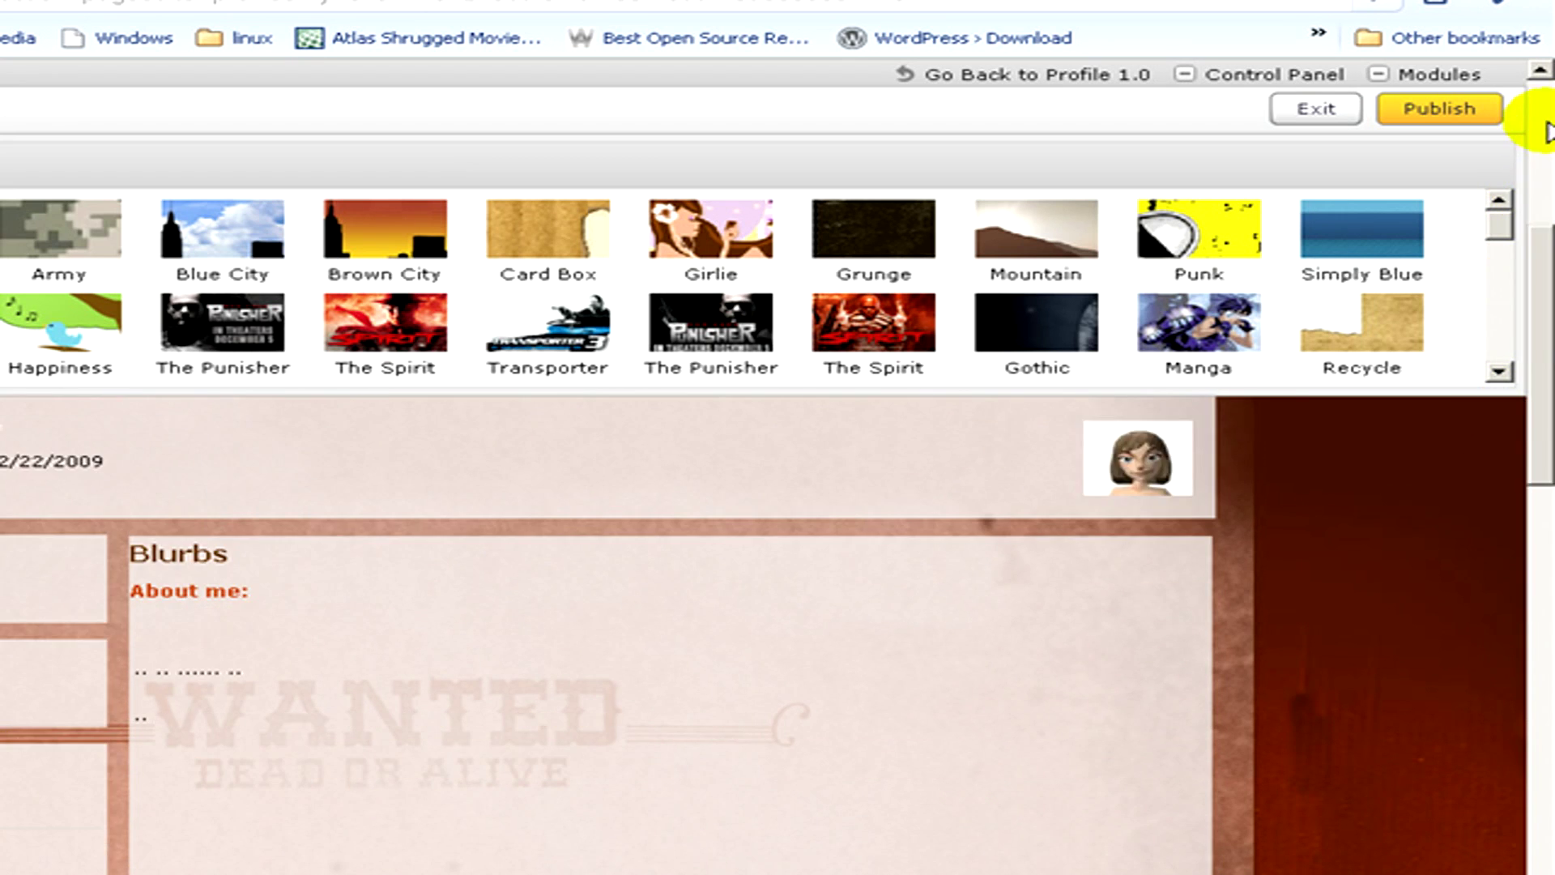
scroll(1546, 99, "up", 3)
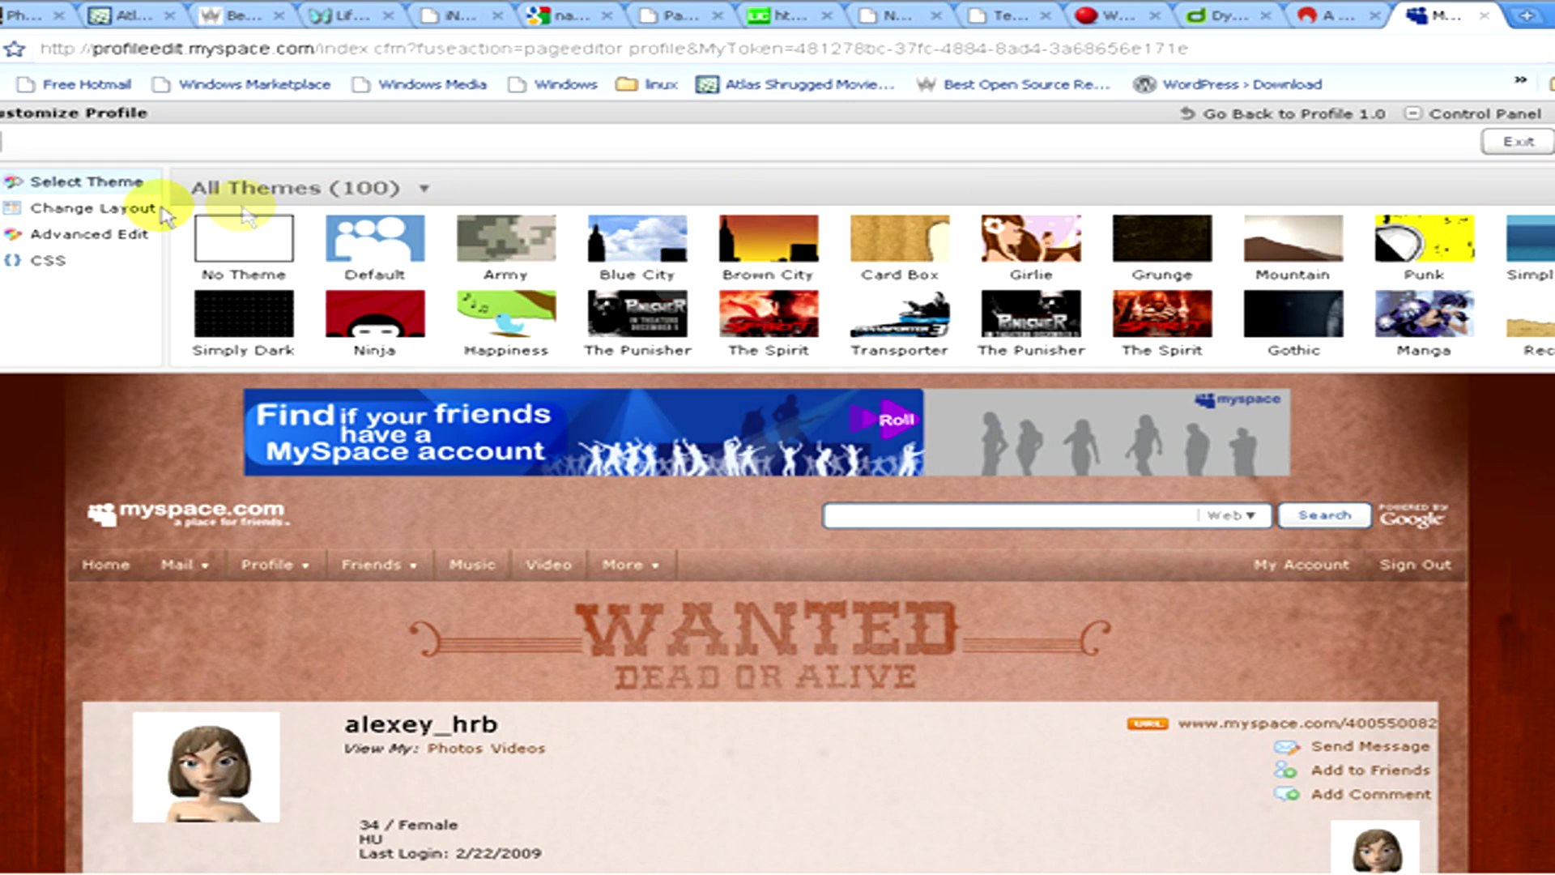
Step: Go to Advanced Edit, focus the Background Url field, and start a new blank tab
left_click(69, 235)
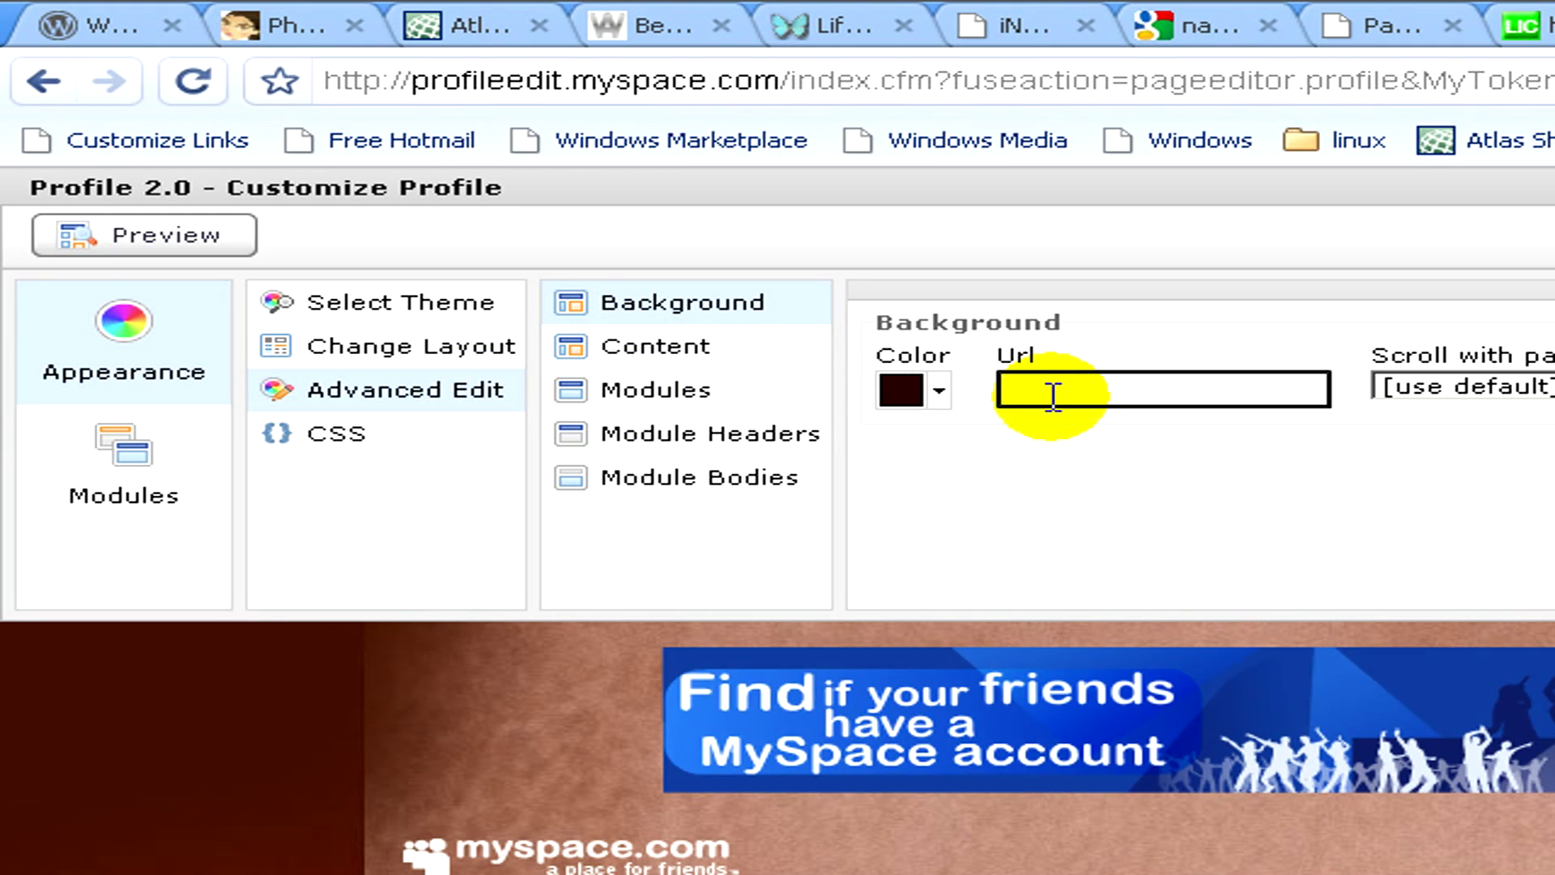
left_click(1005, 388)
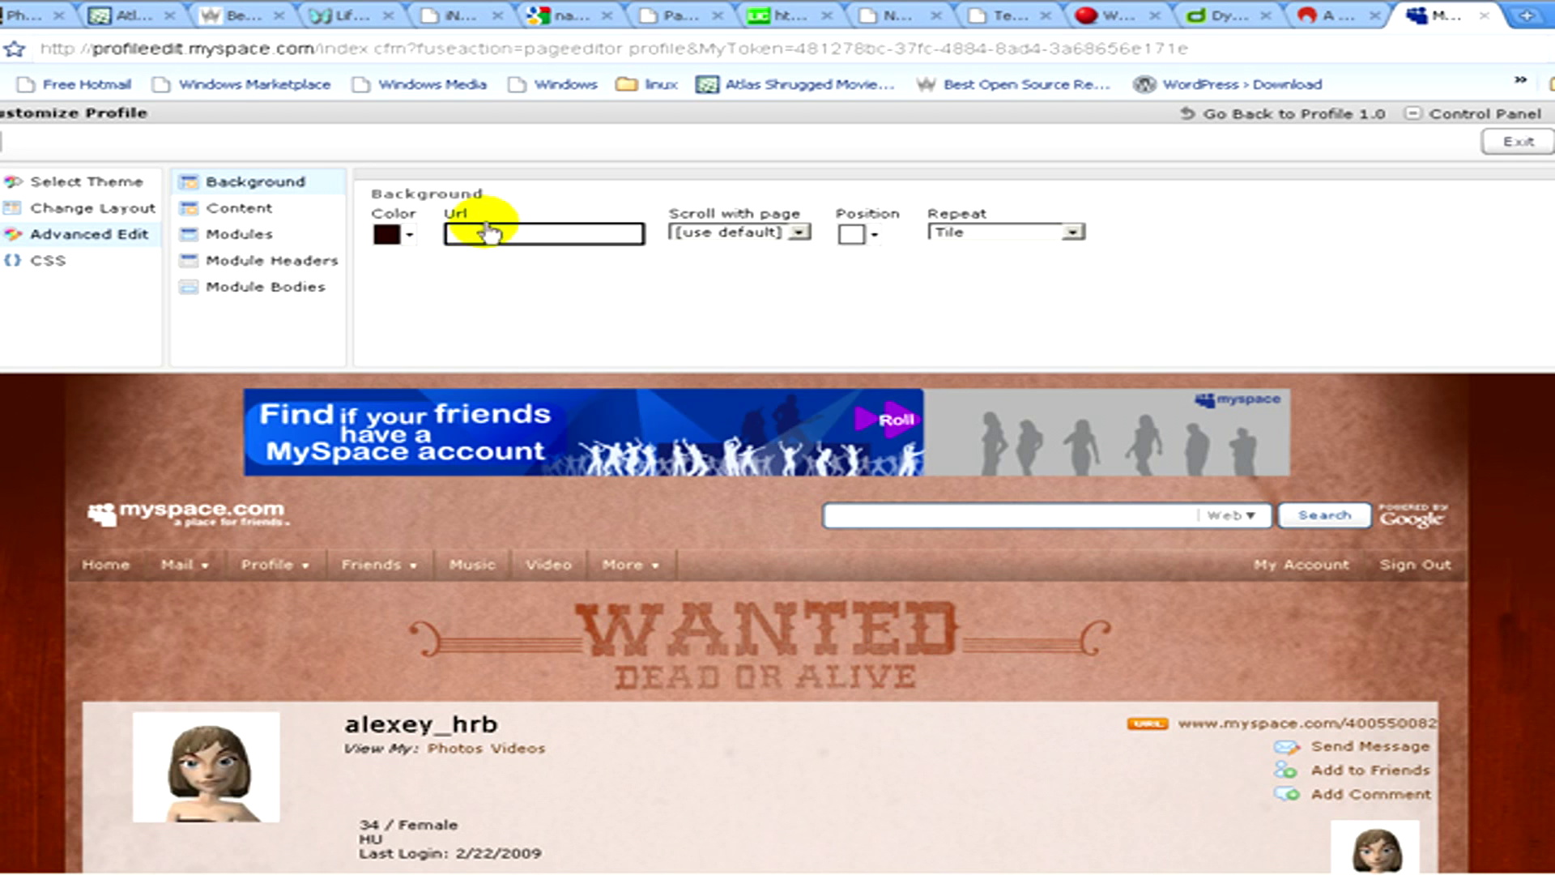
left_click(1527, 15)
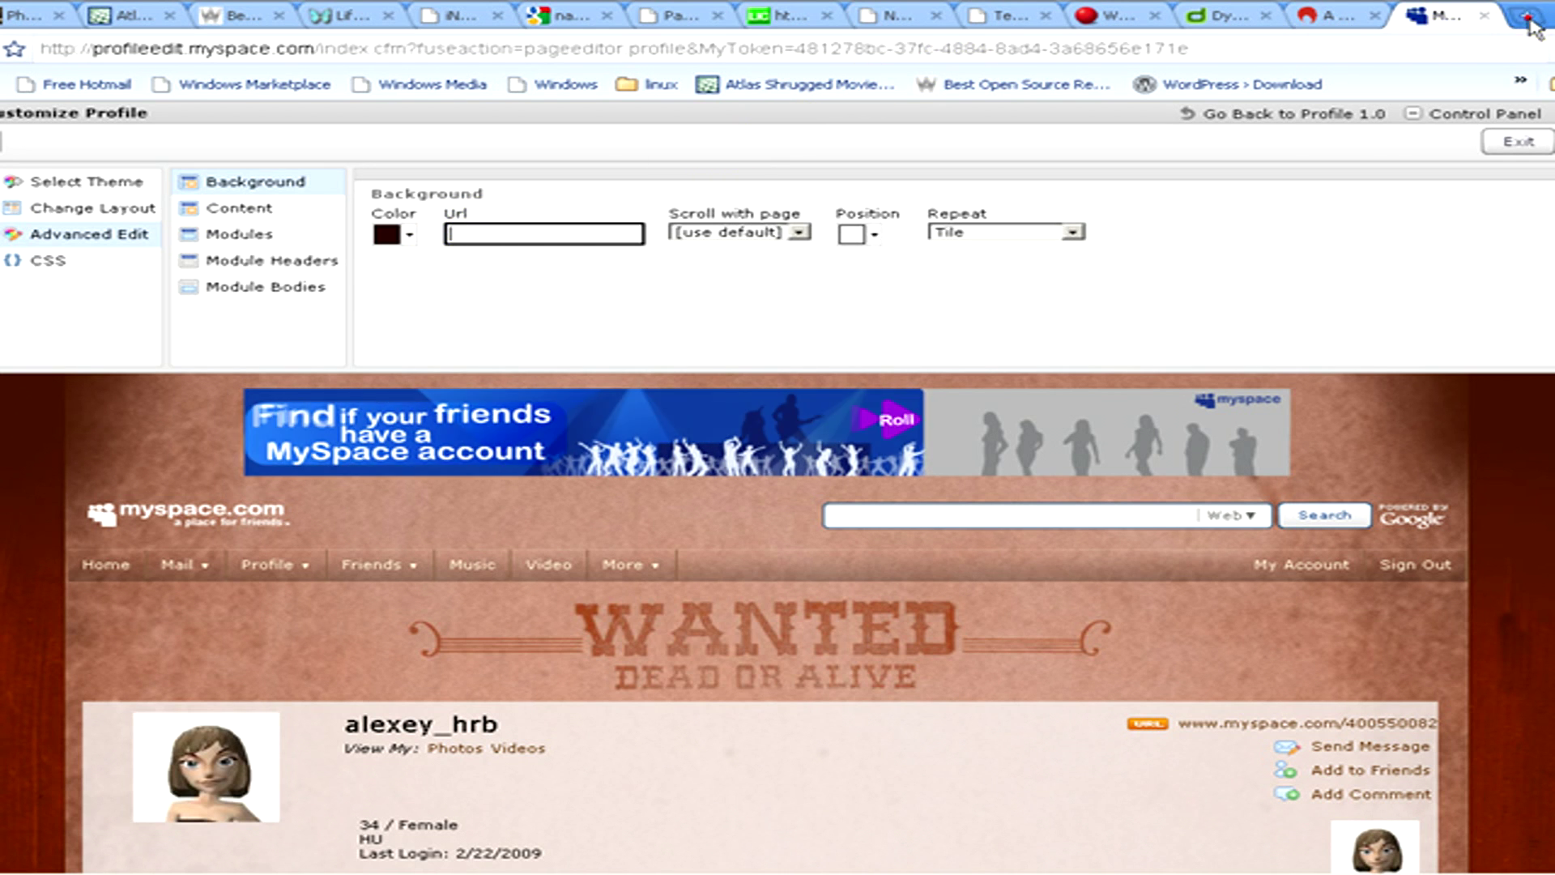
Step: Load DOOBIX.COM in the new tab
left_click(915, 43)
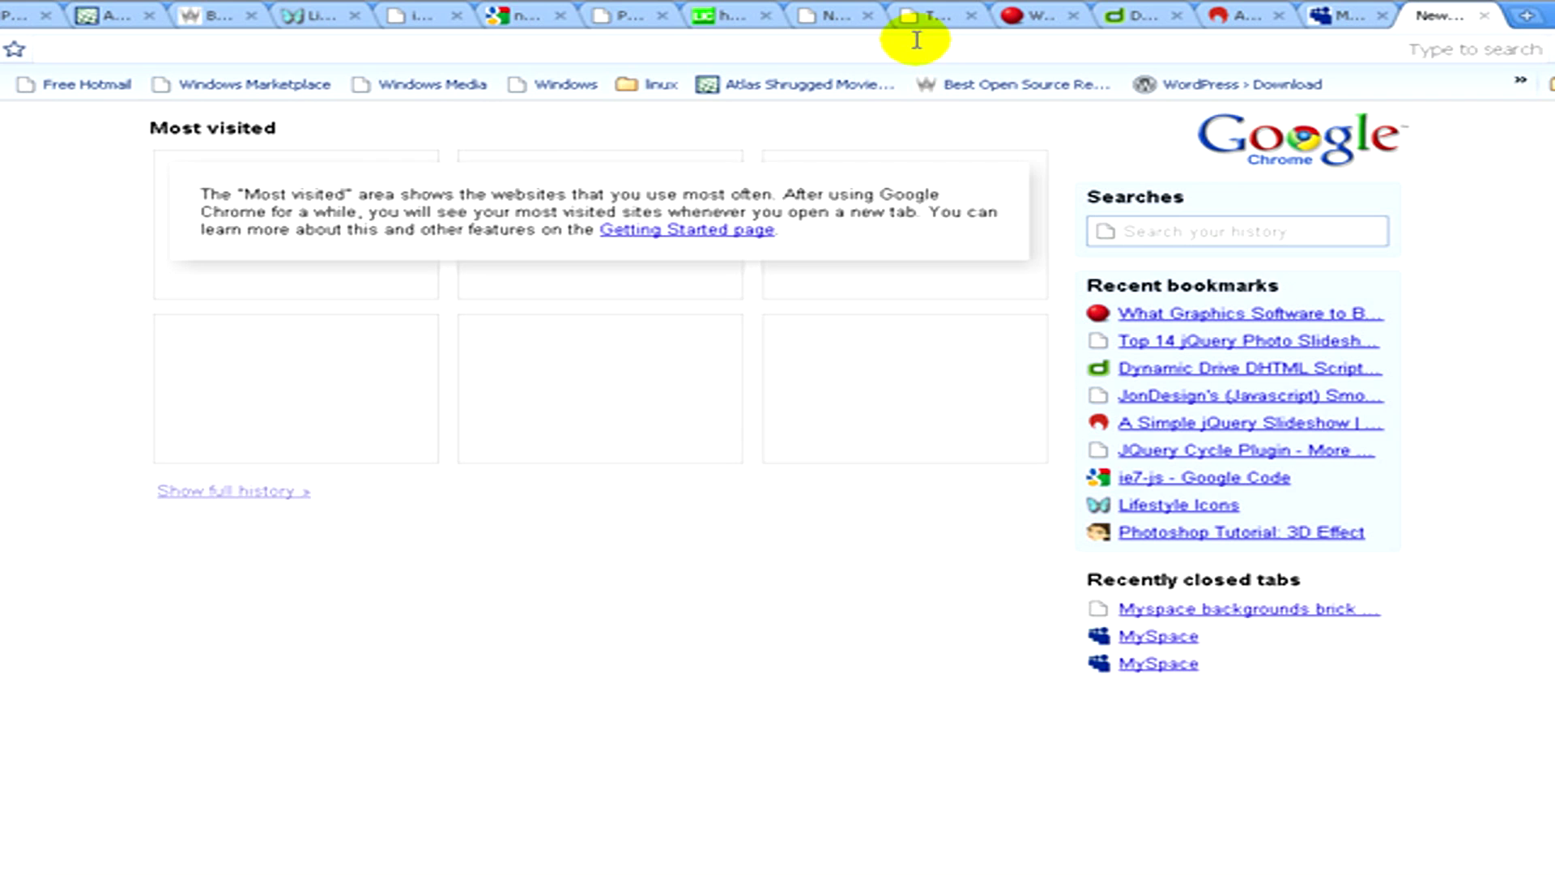
type("DOOBIX")
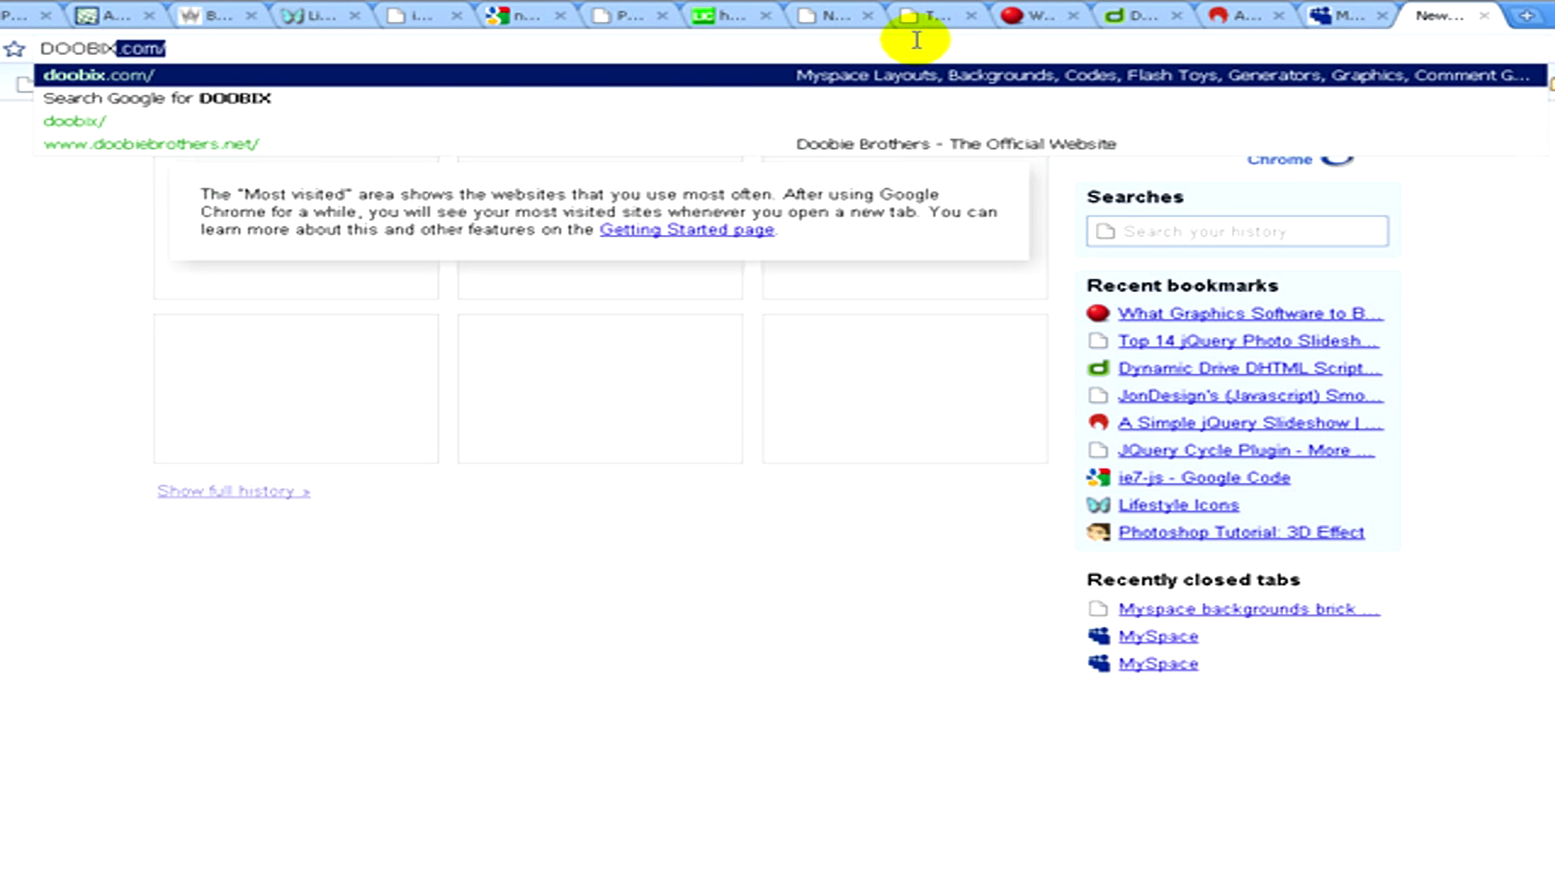
type(".COM")
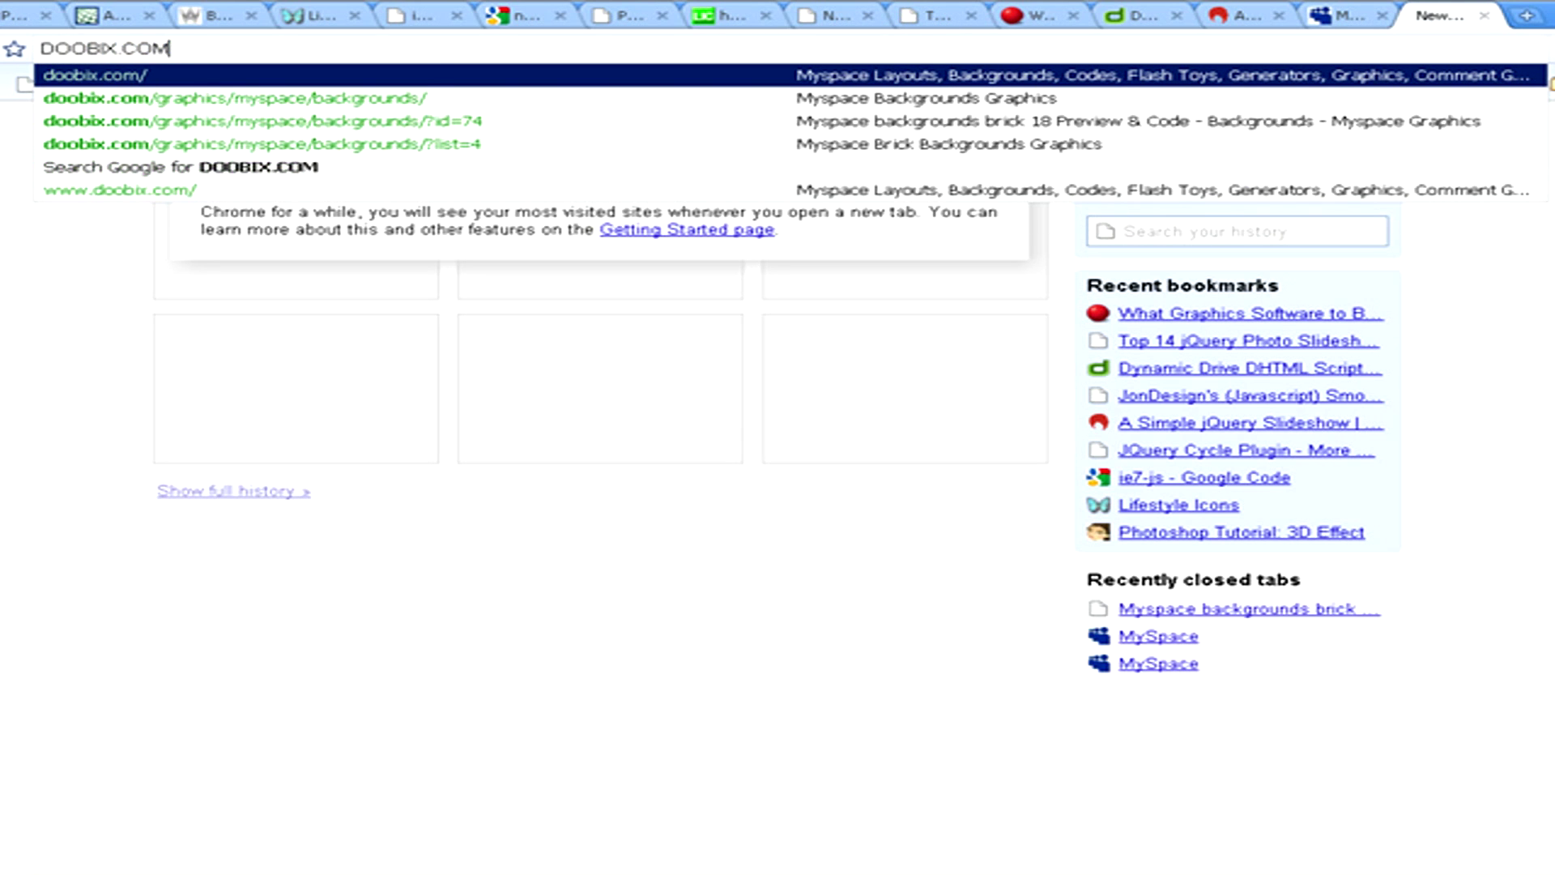
key("Return")
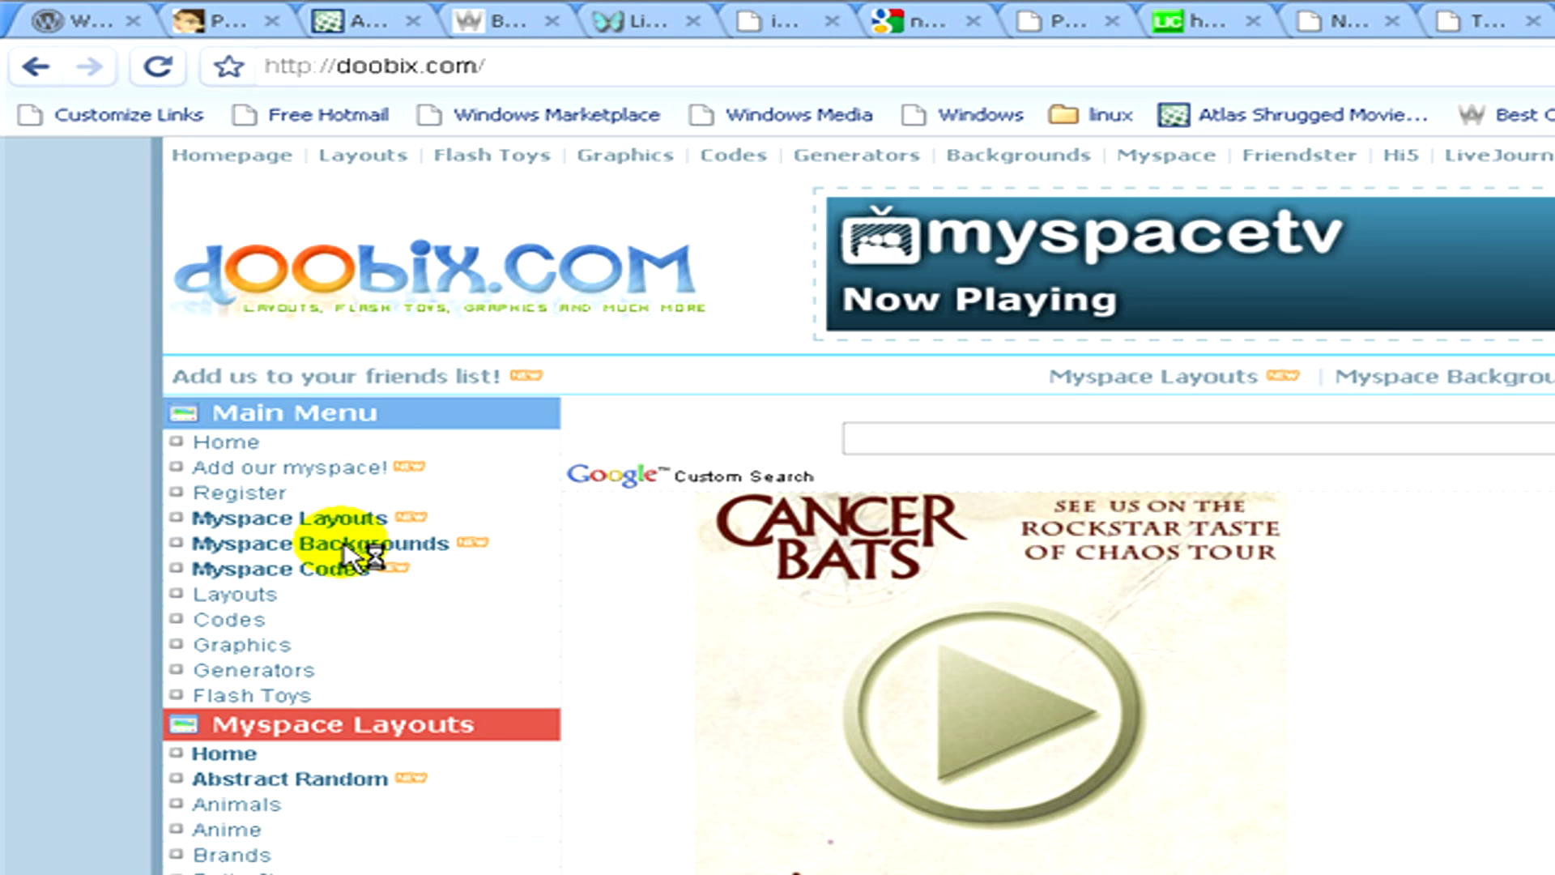
Step: Open doobix's Myspace Backgrounds section and scroll through it
left_click(342, 542)
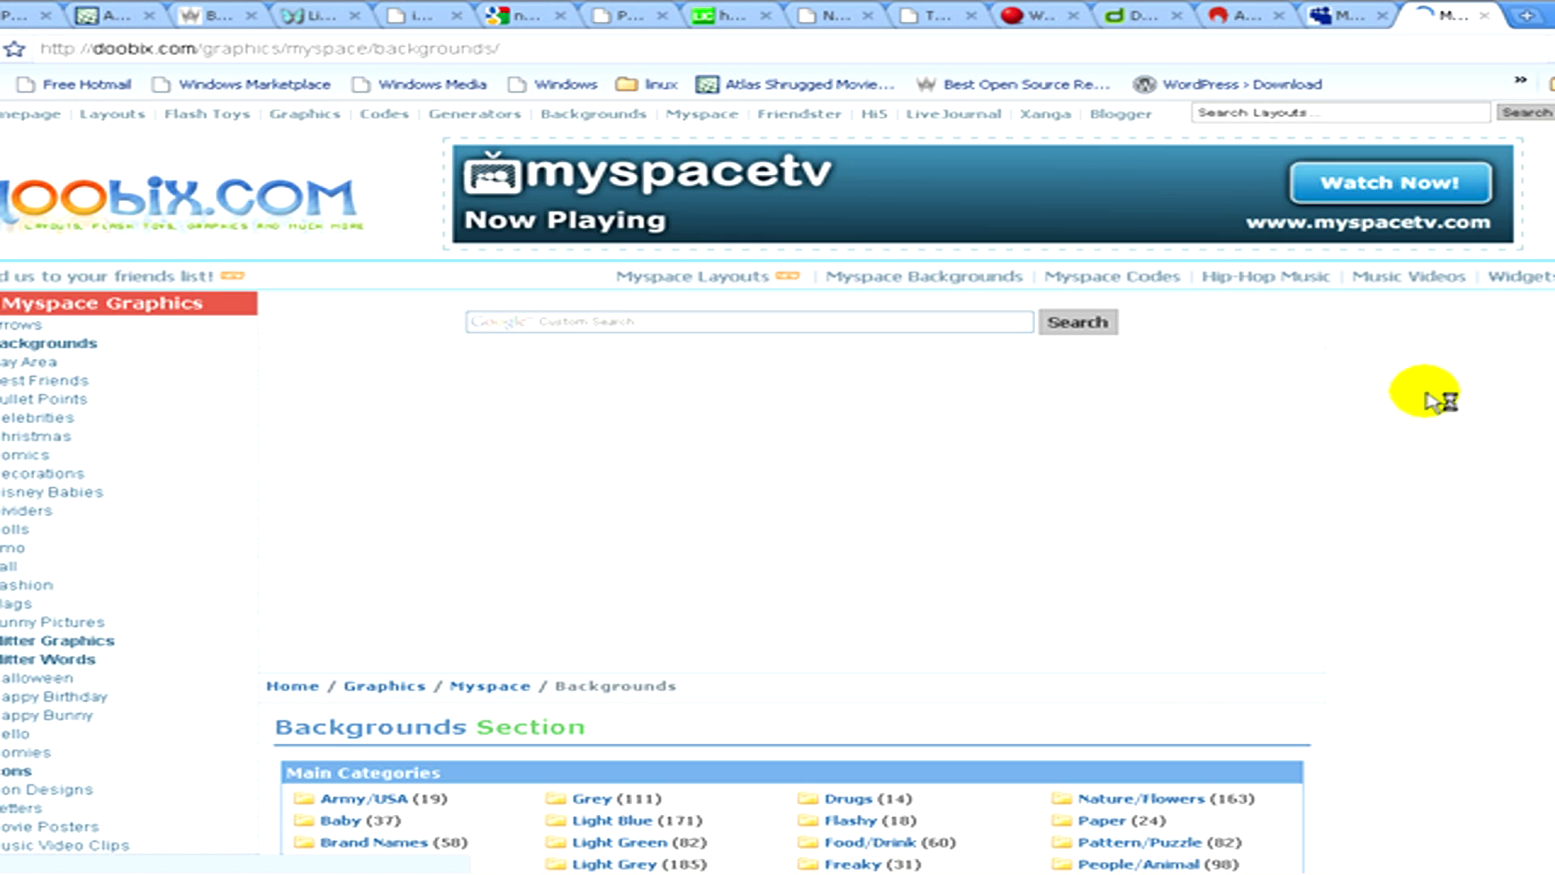
scroll(1432, 397, "down", 2)
scroll(1438, 393, "down", 4)
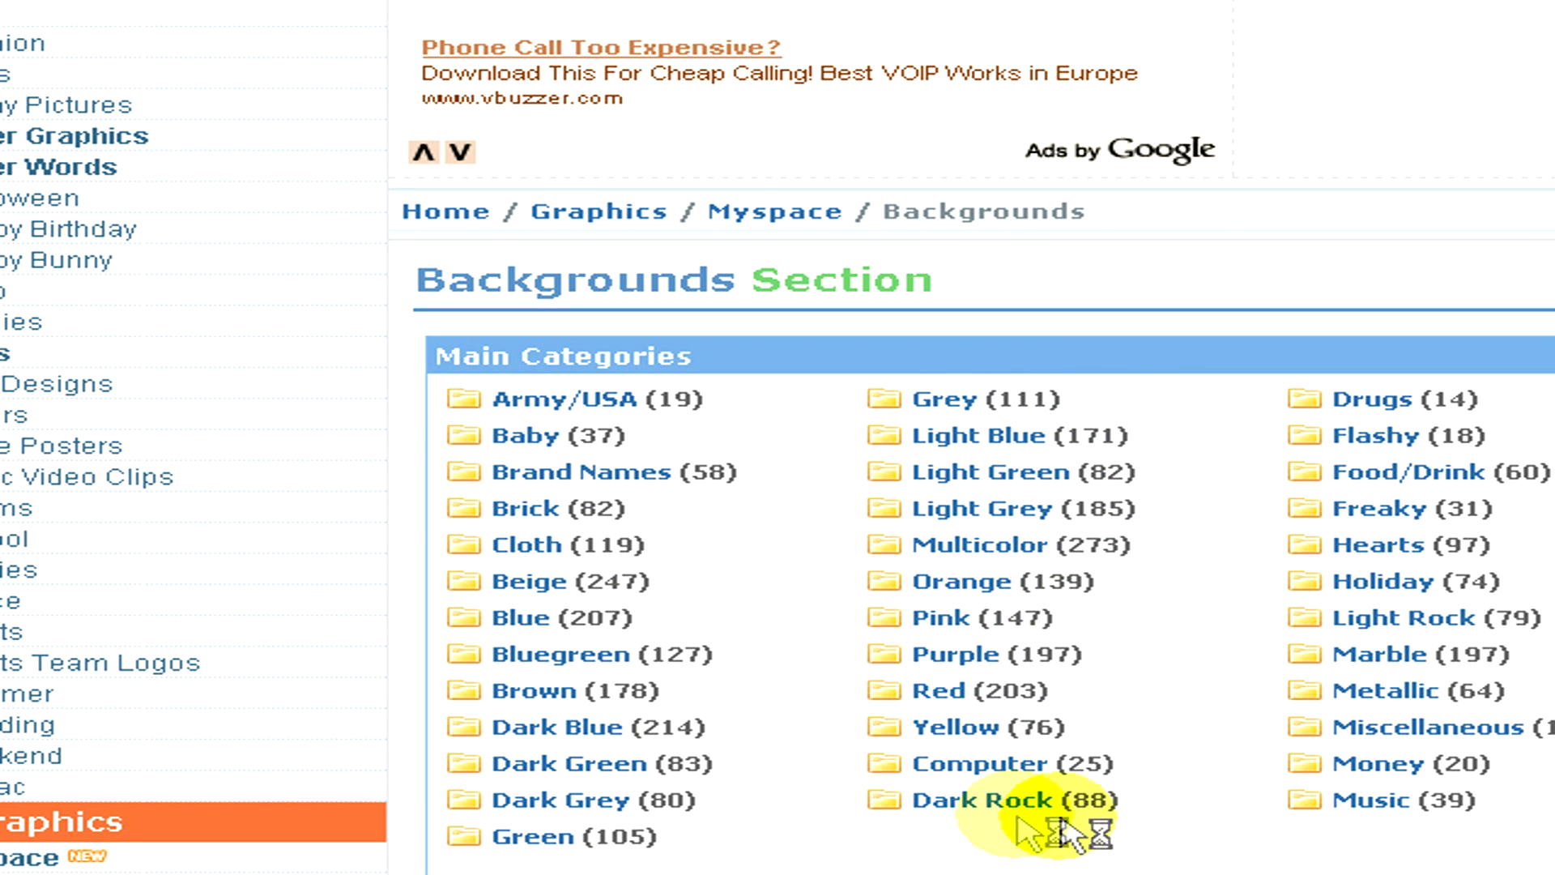
Step: Open the Miscellaneous category and scroll down to the world-map thumbnail
left_click(1411, 743)
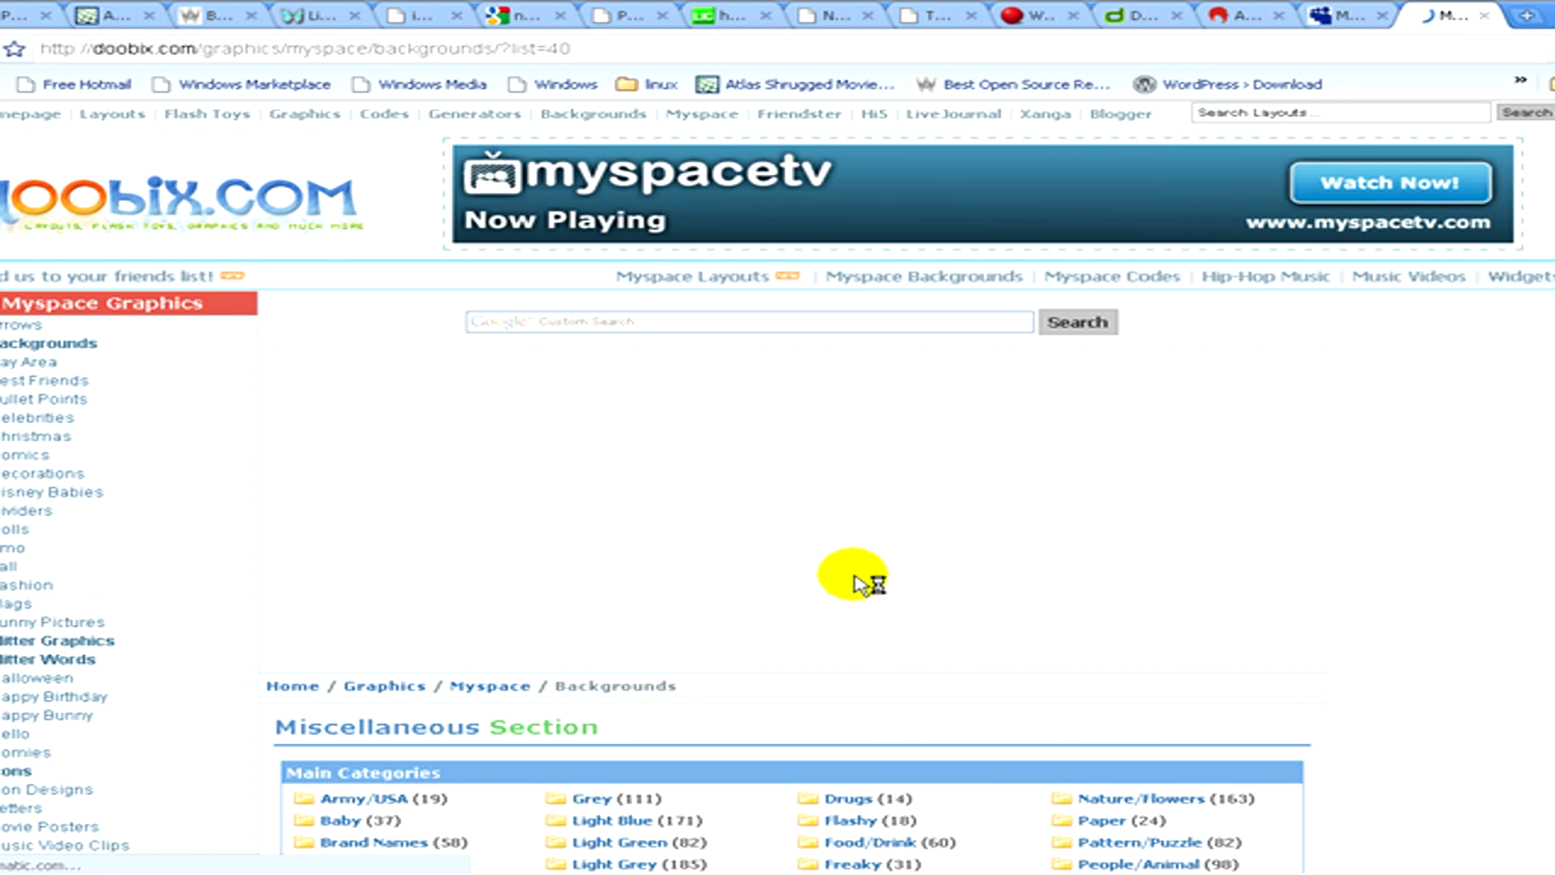
scroll(857, 581, "down", 5)
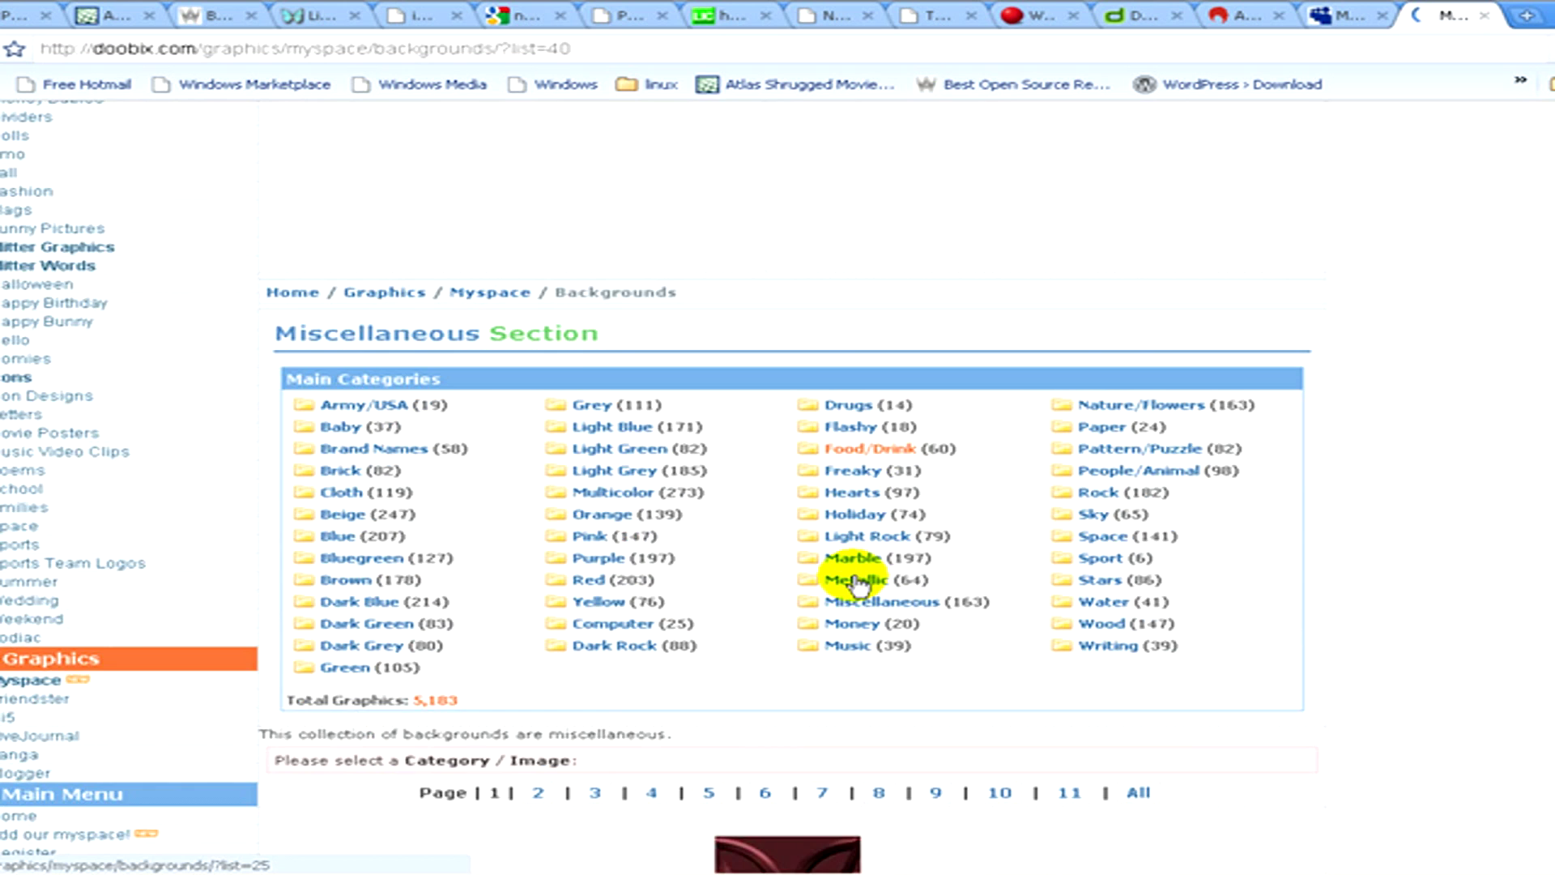
scroll(860, 578, "down", 3)
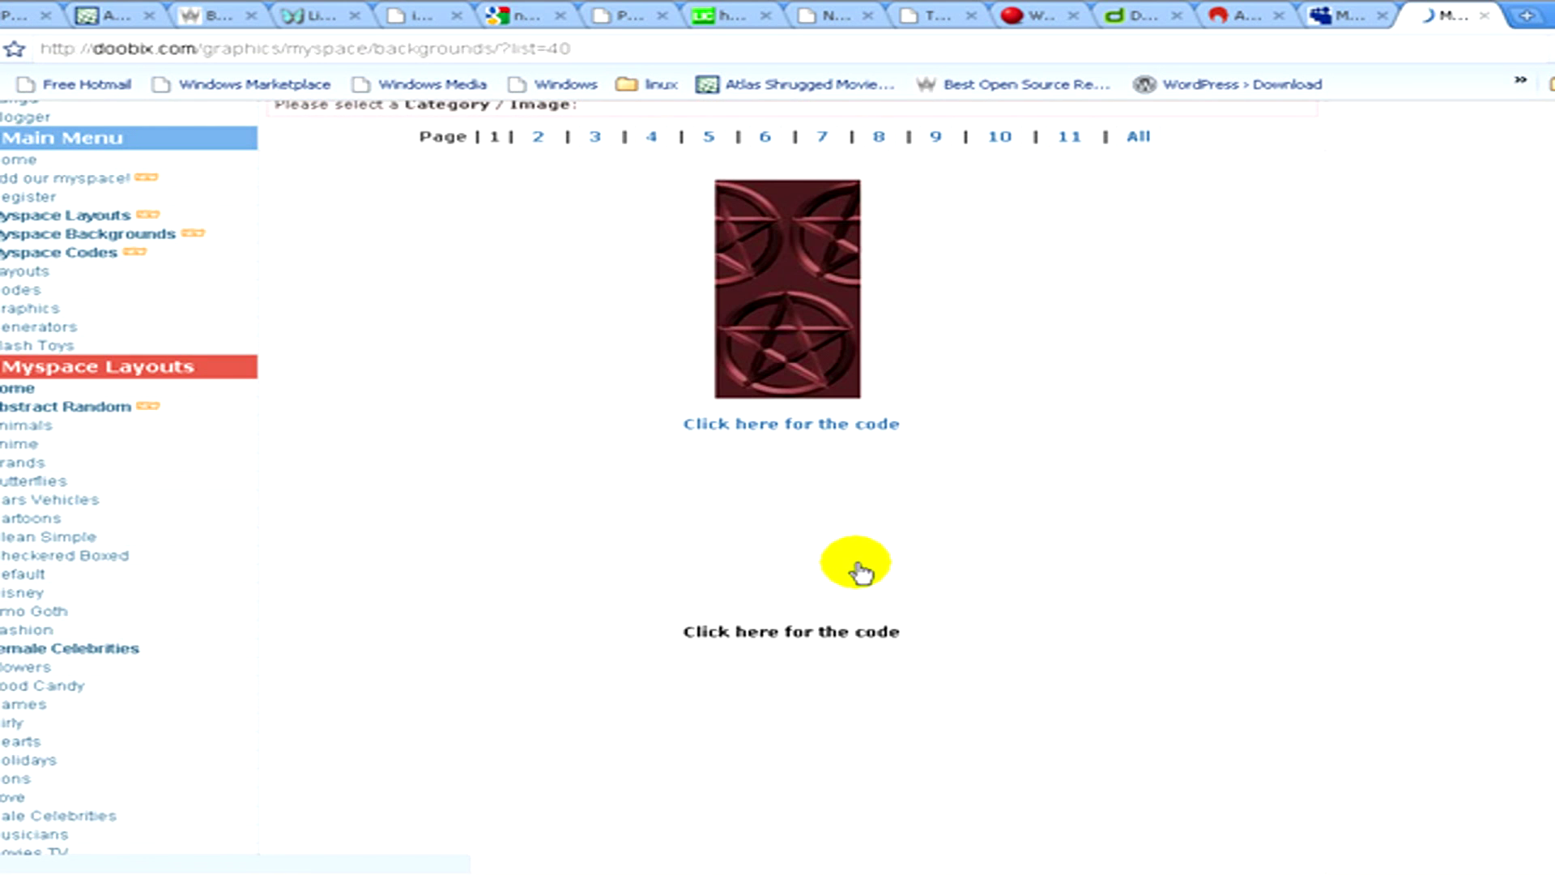
scroll(955, 560, "down", 2)
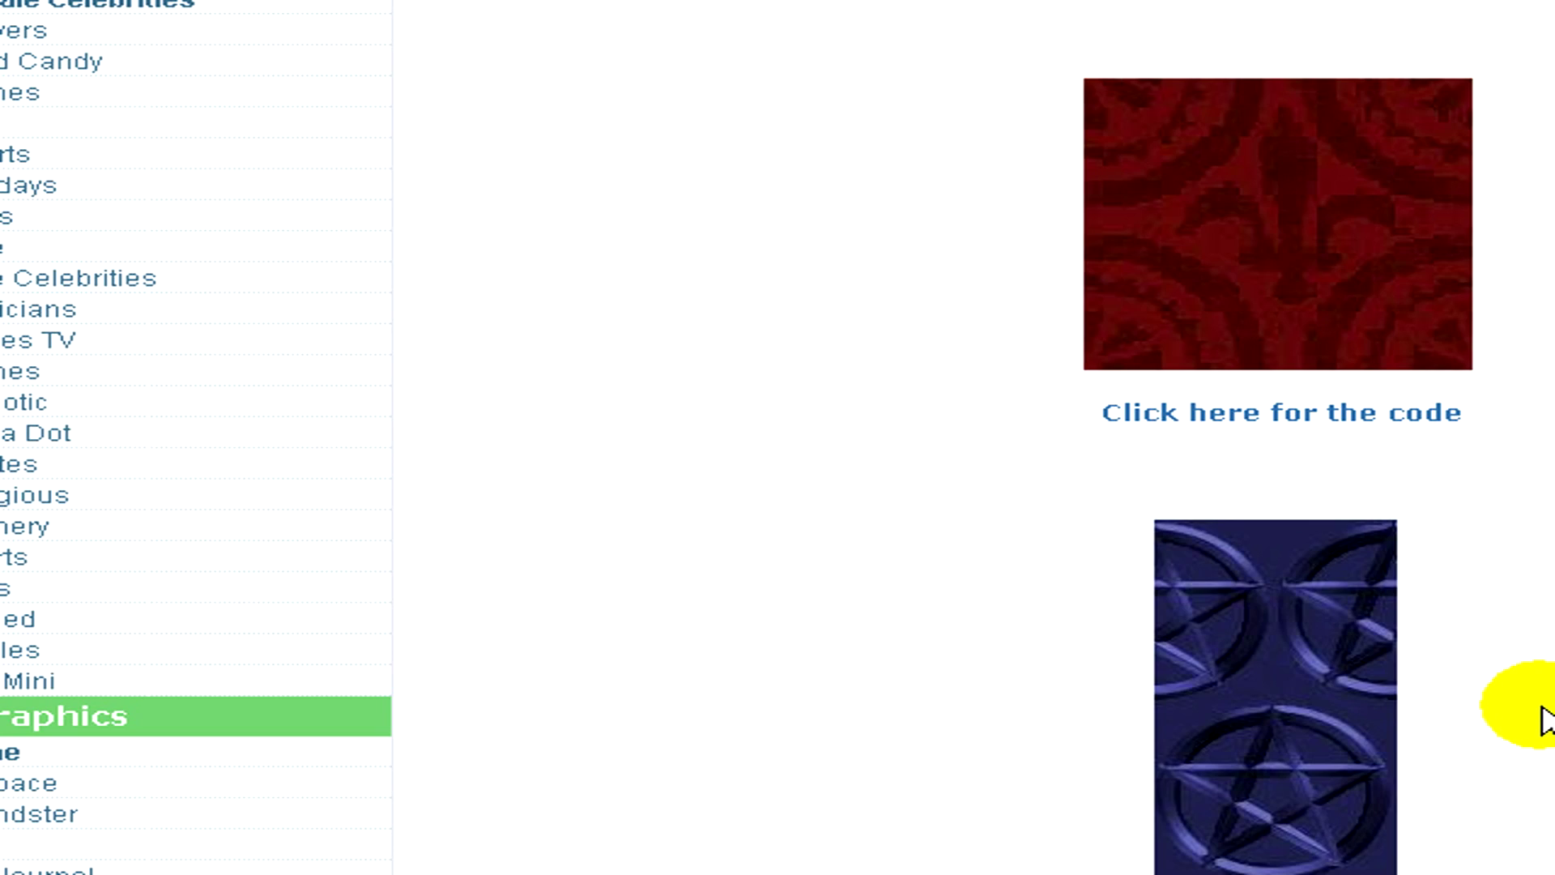
scroll(1542, 707, "down", 3)
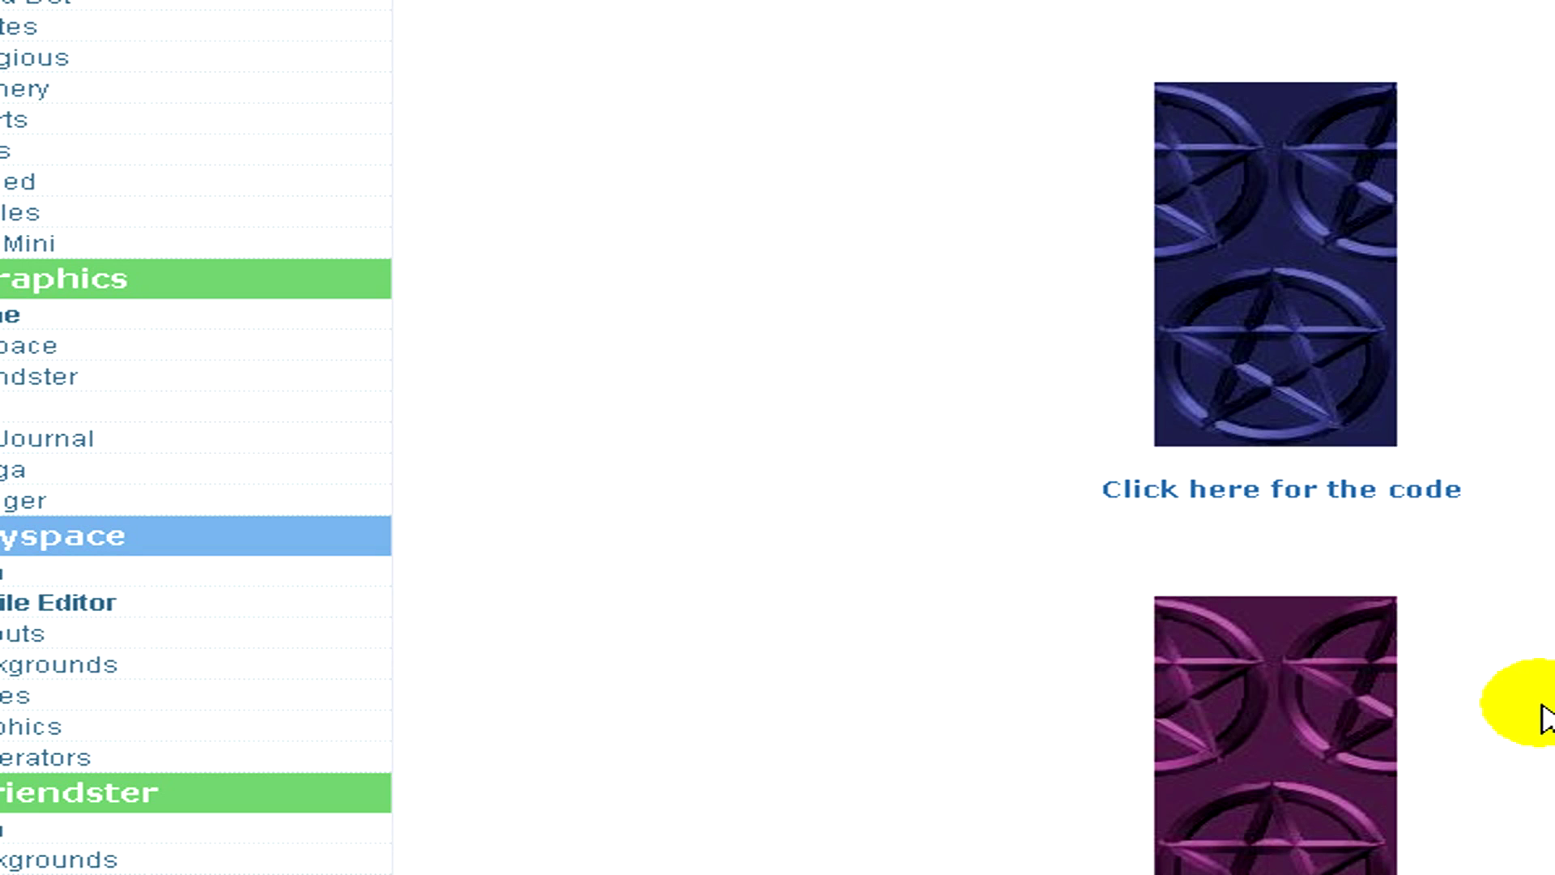
scroll(1351, 713, "down", 2)
scroll(1354, 721, "down", 2)
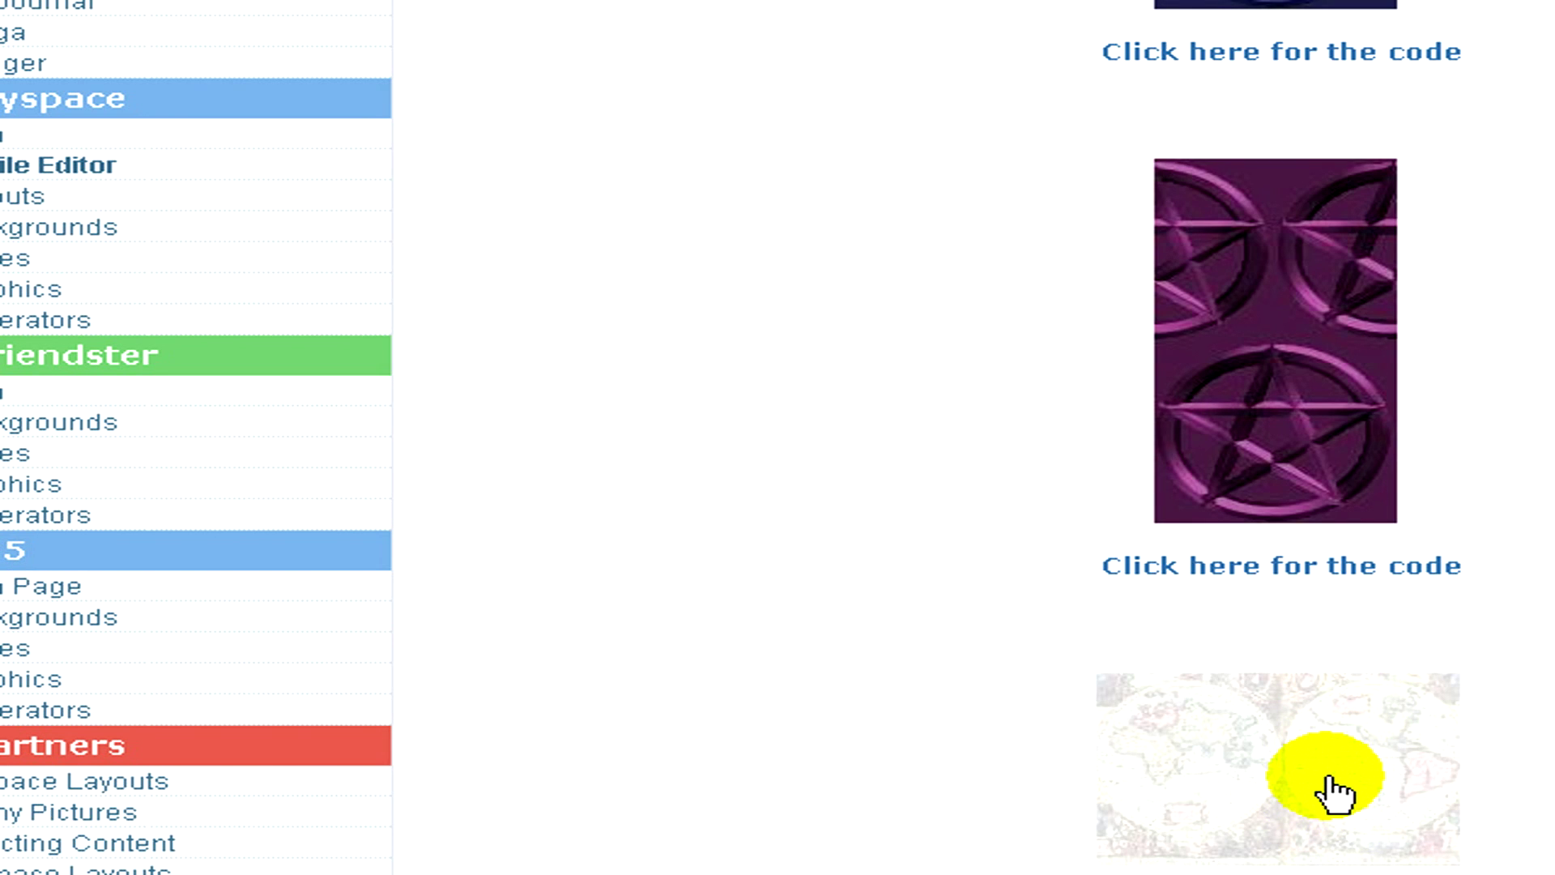
Step: Open the world-map background's code page and copy the img src URL from its profile code
left_click(1335, 794)
scroll(1458, 746, "down", 10)
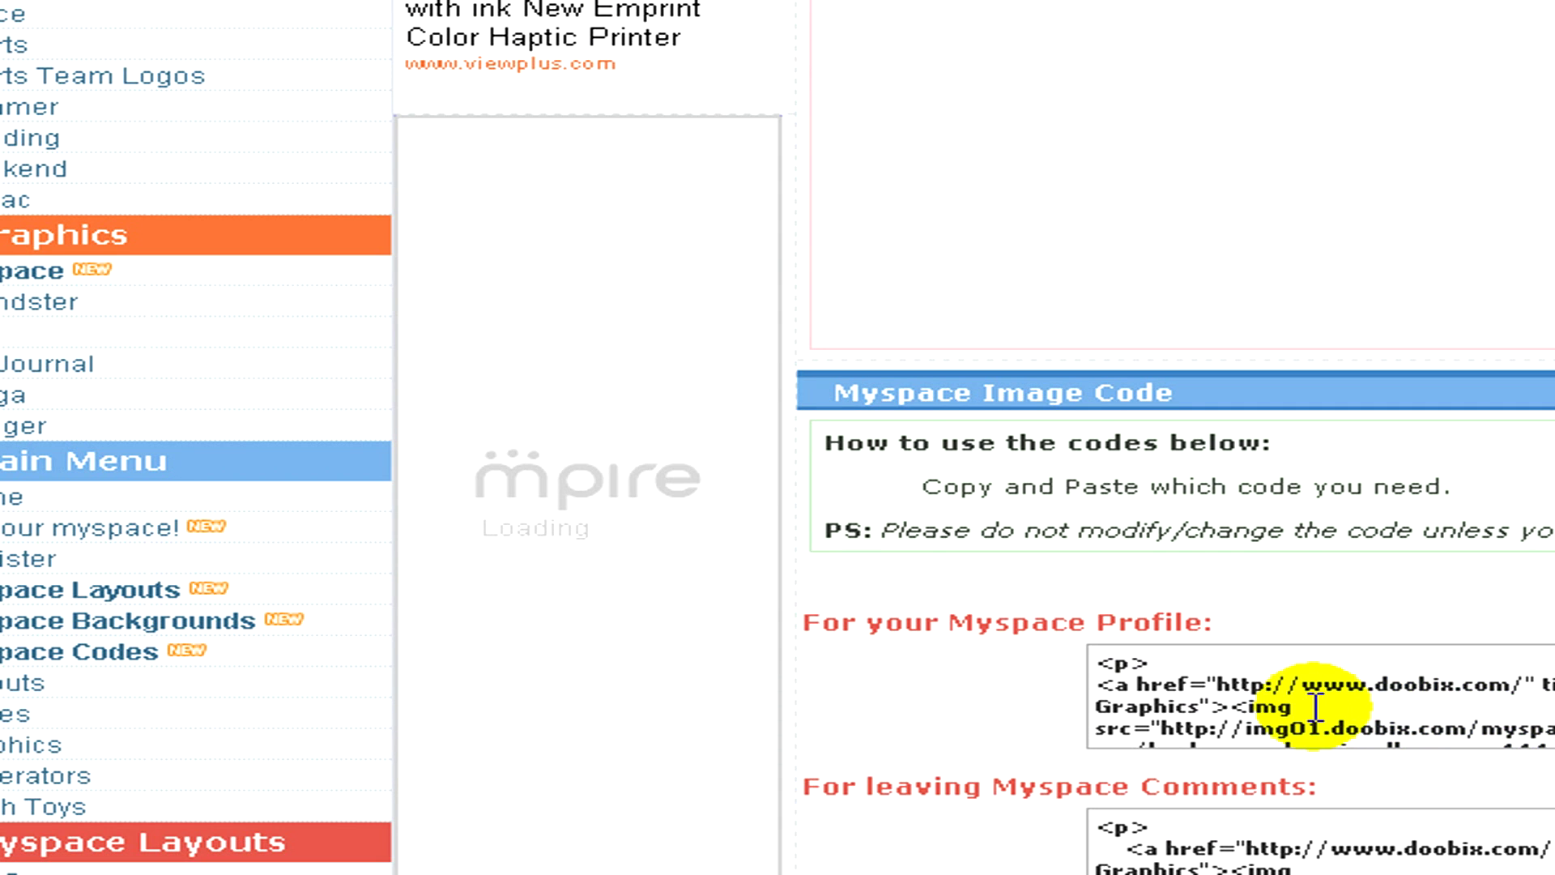
left_click(1174, 718)
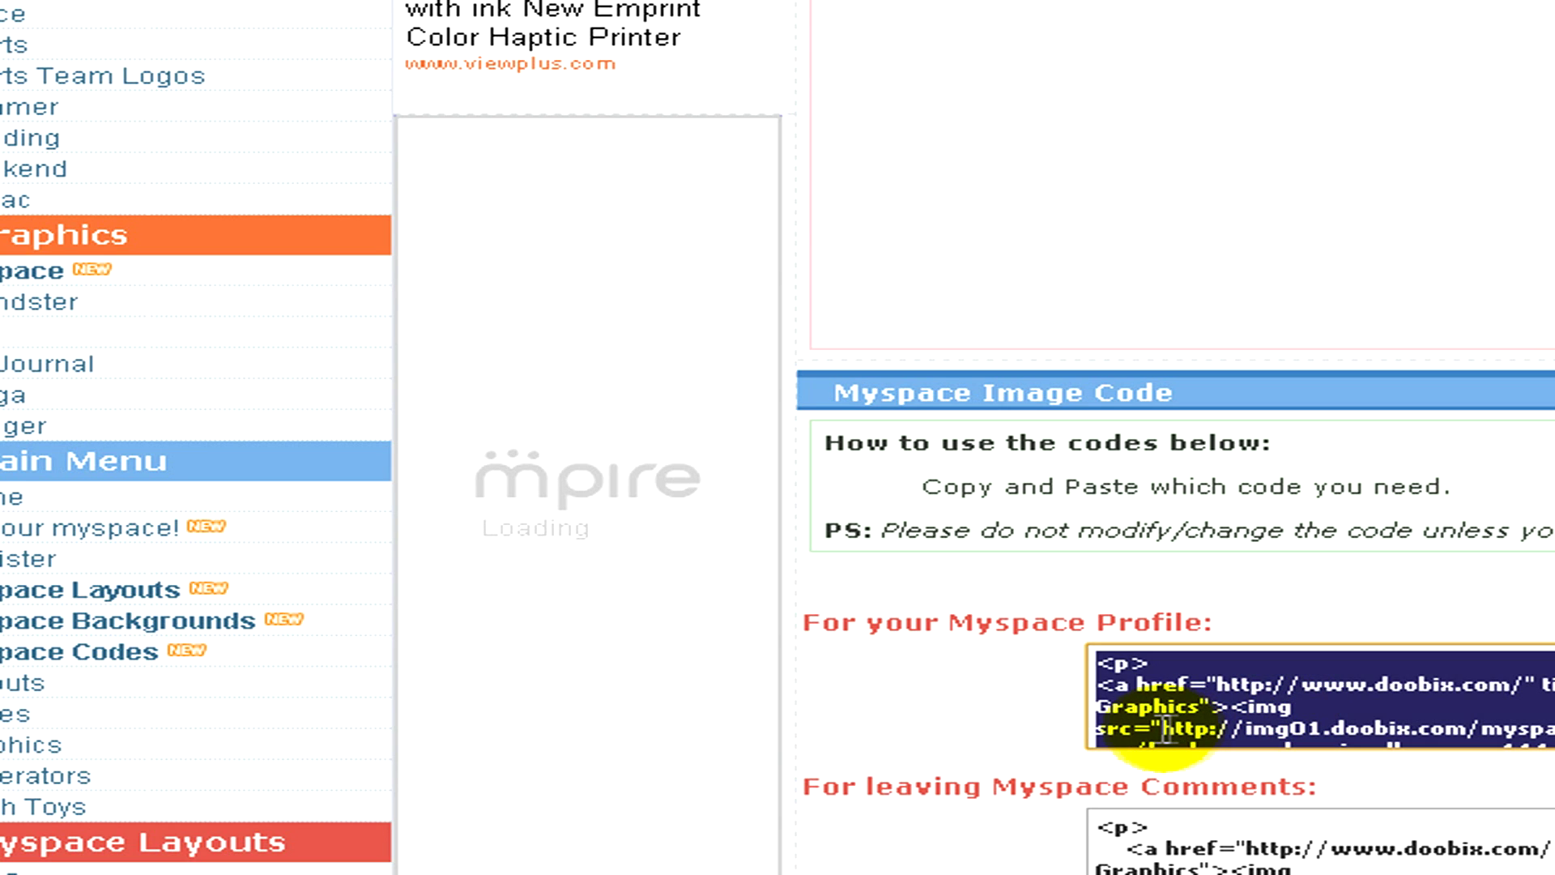
left_click(1162, 728)
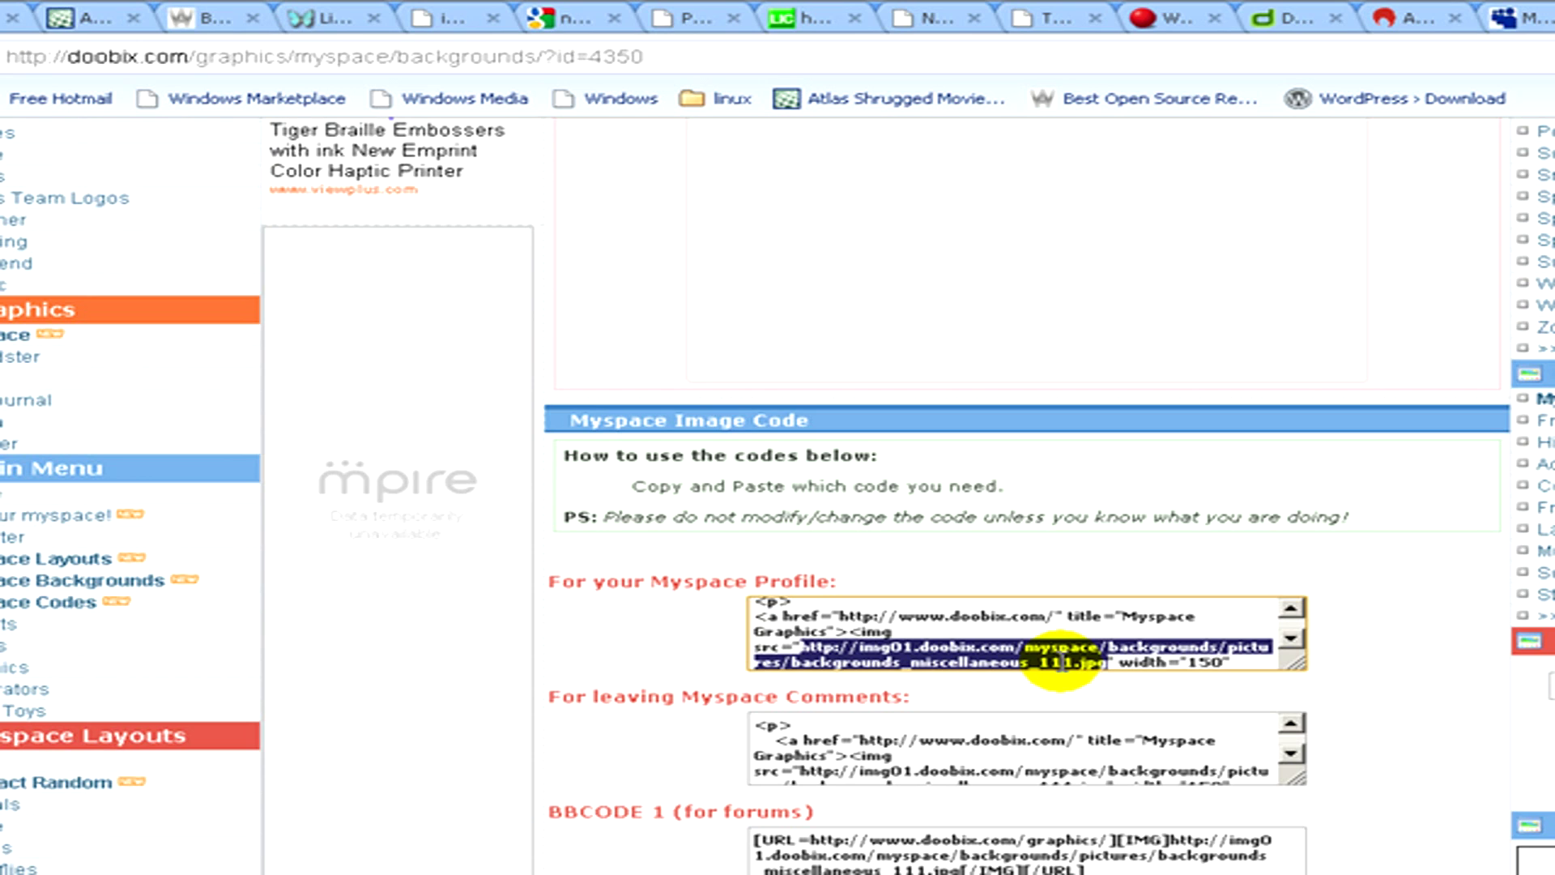
right_click(1063, 662)
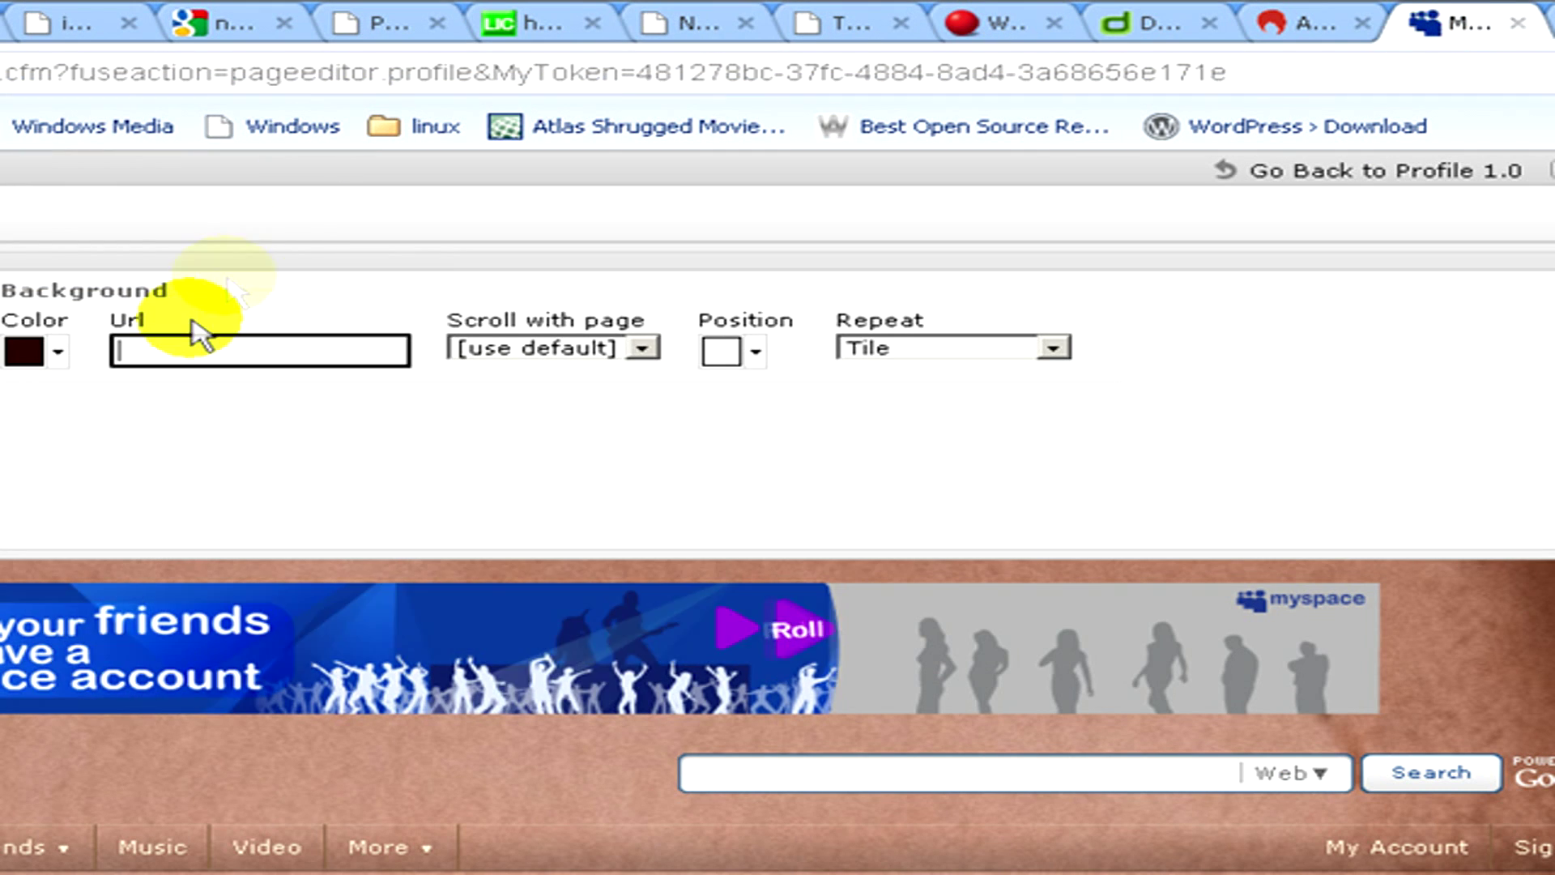
Step: Paste the copied world-map image address into the background Url field
left_click(139, 345)
right_click(144, 347)
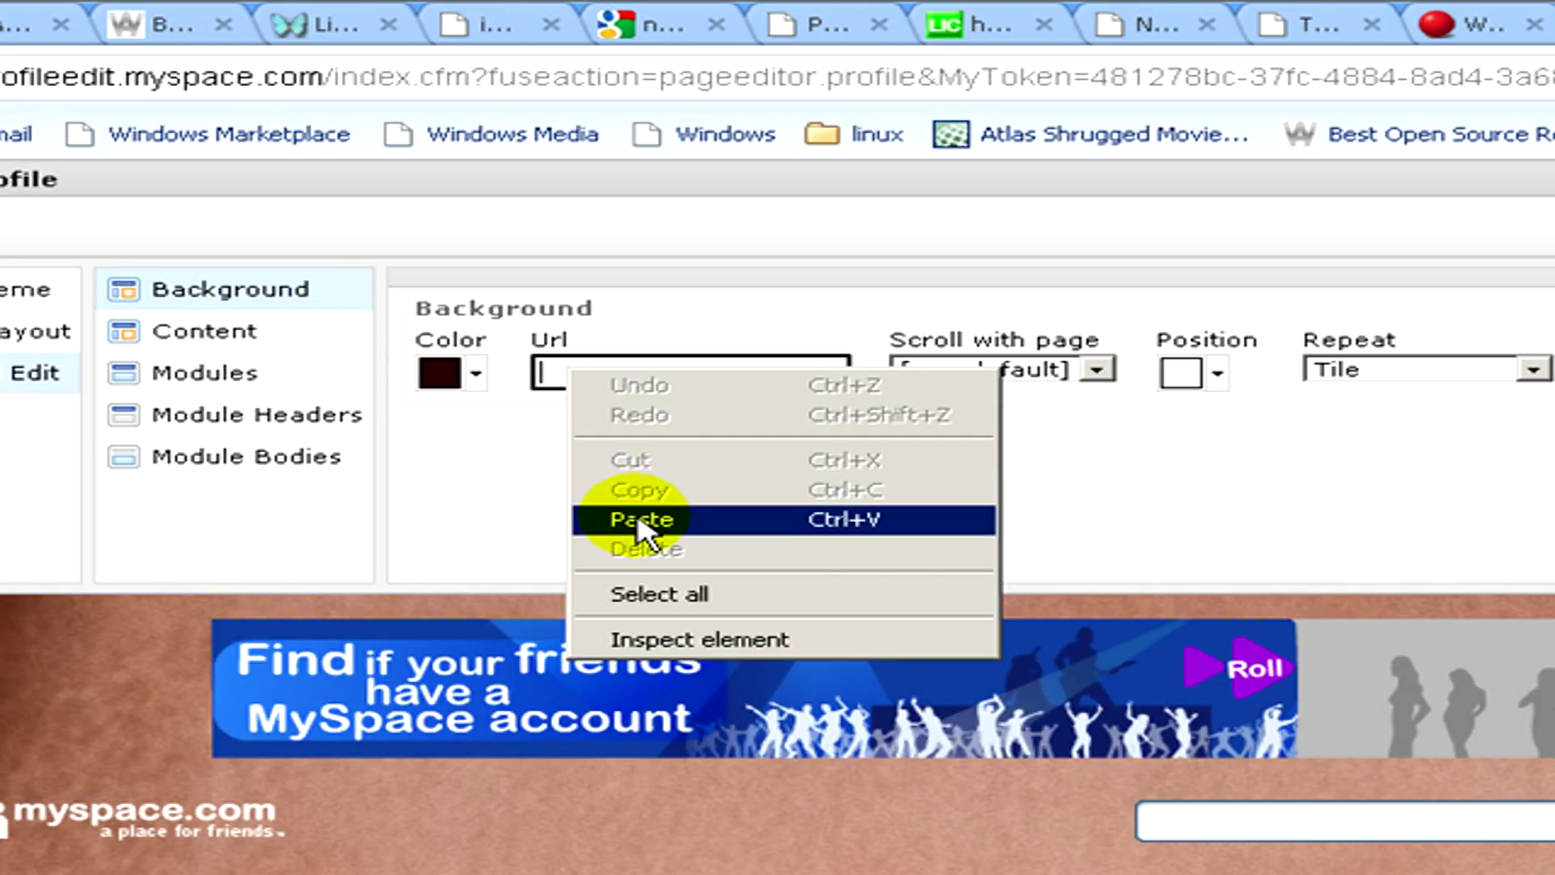
left_click(214, 489)
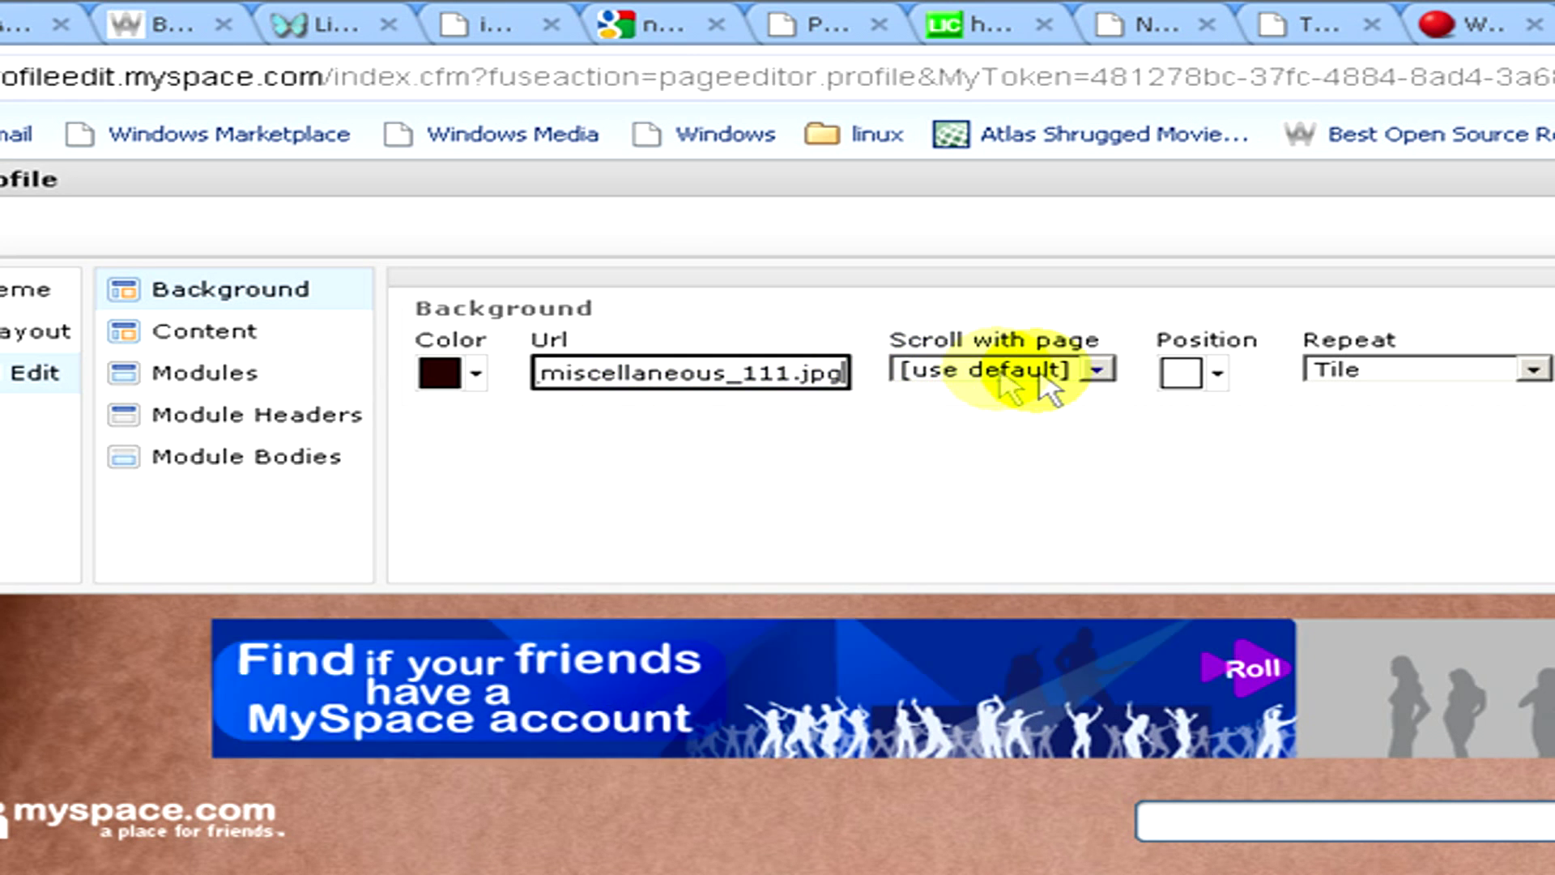
Step: Keep the default Scroll with page setting and review the Repeat choices
left_click(1078, 374)
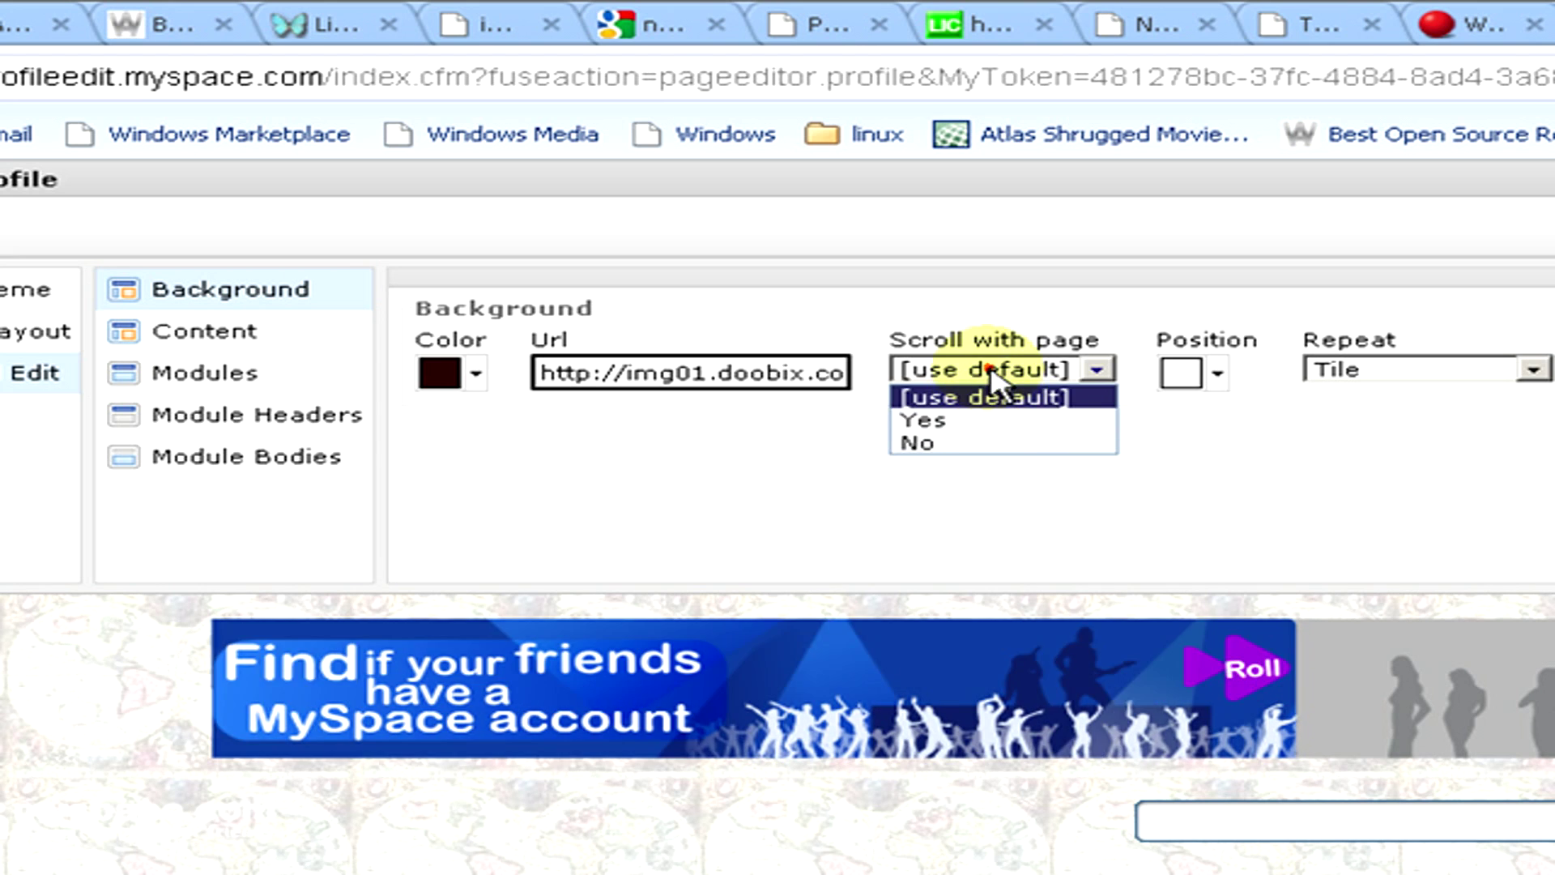
left_click(990, 366)
left_click(1337, 371)
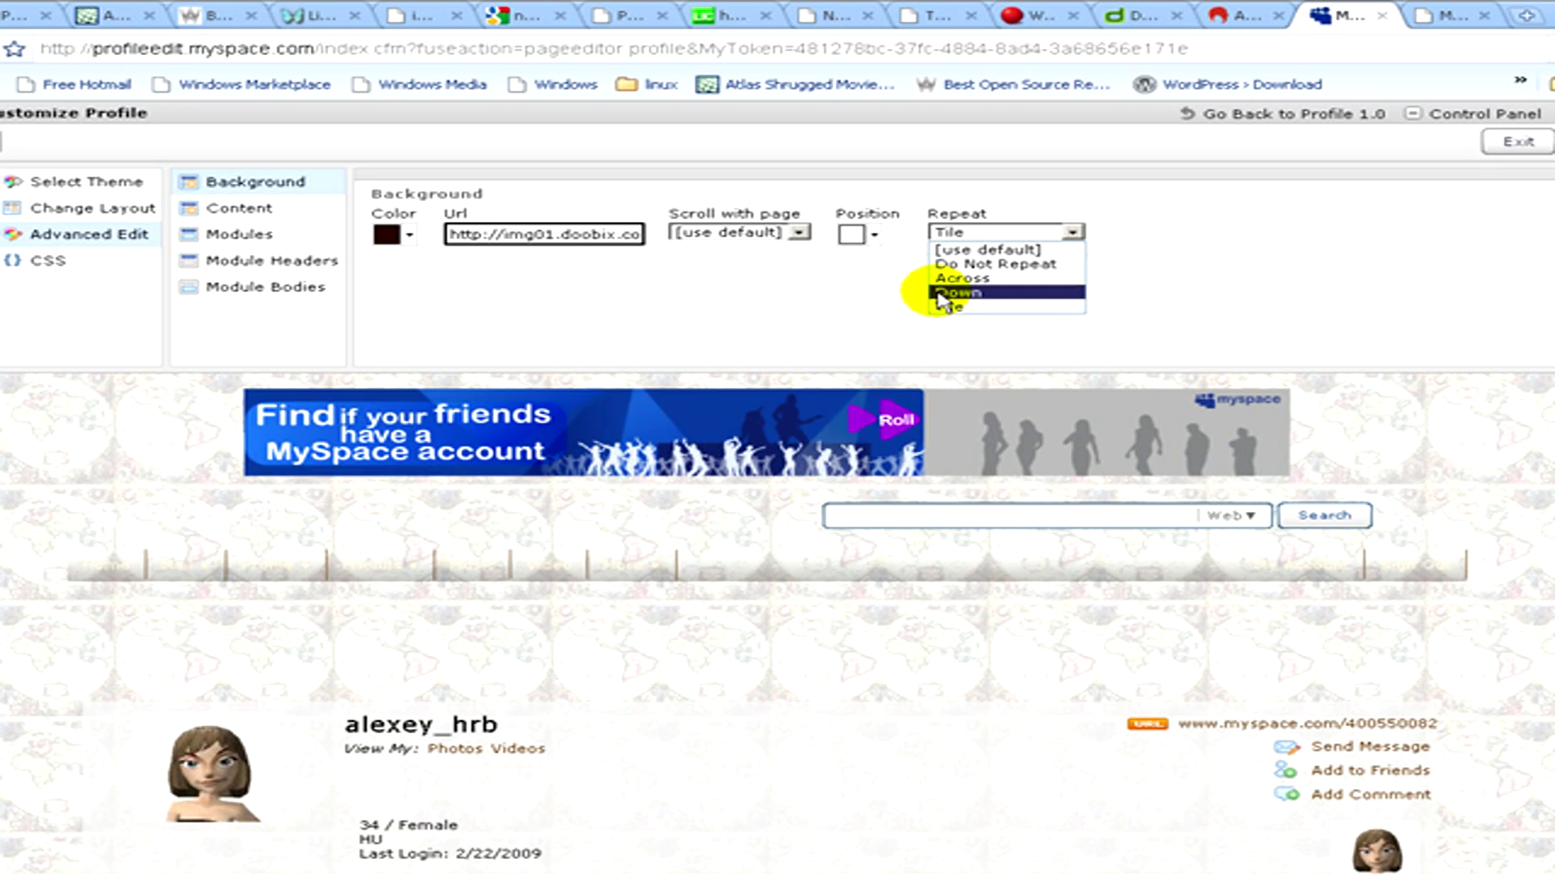
Step: Try the Across and Down repeat options, then set background Repeat back to Tile
left_click(941, 235)
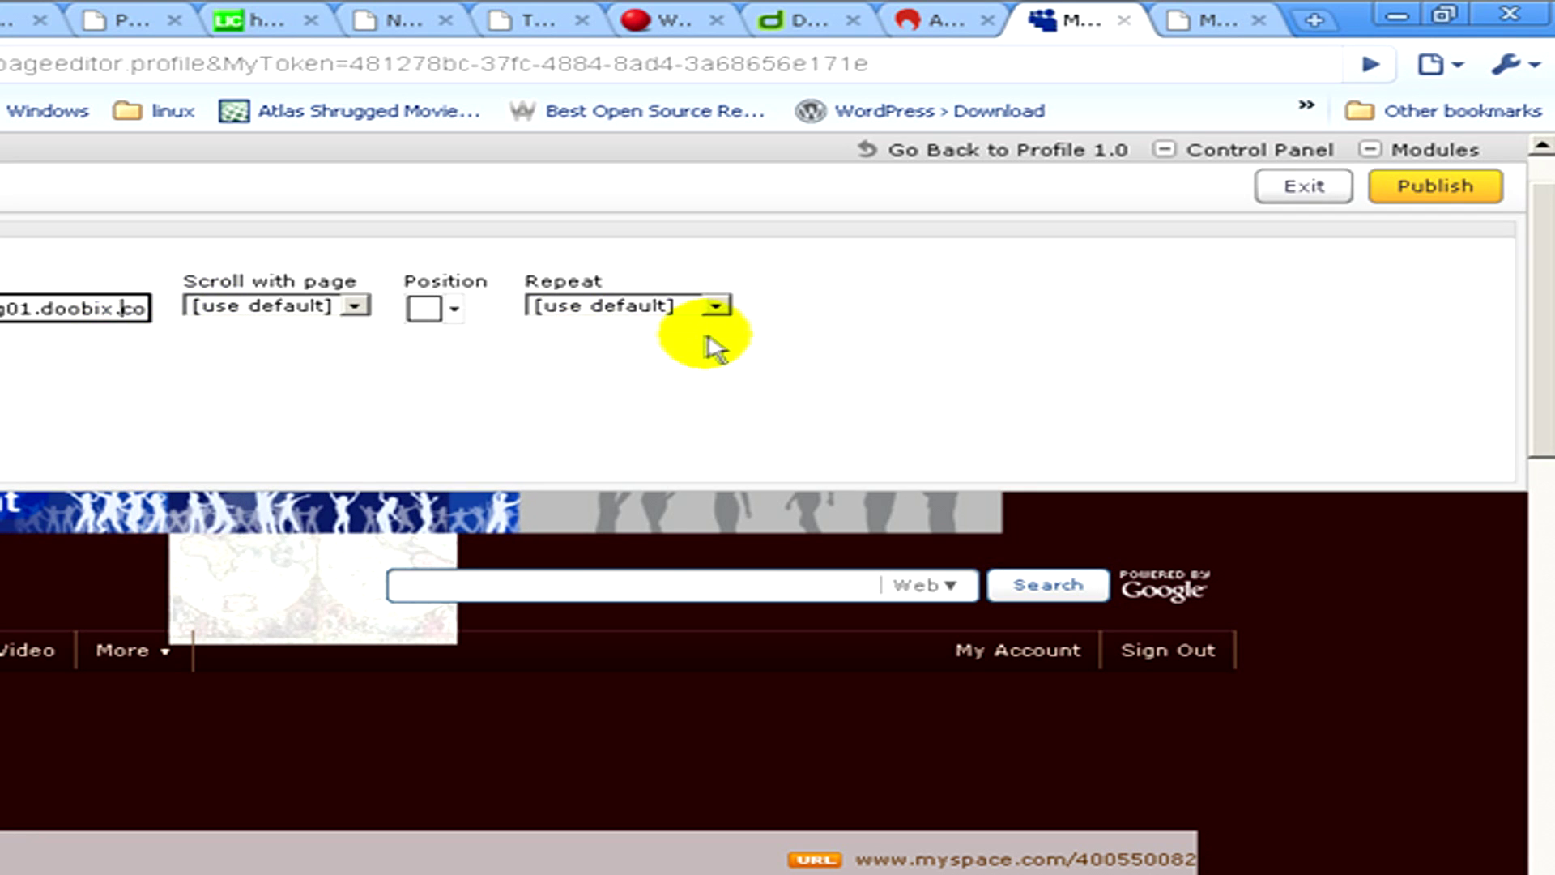
left_click(684, 314)
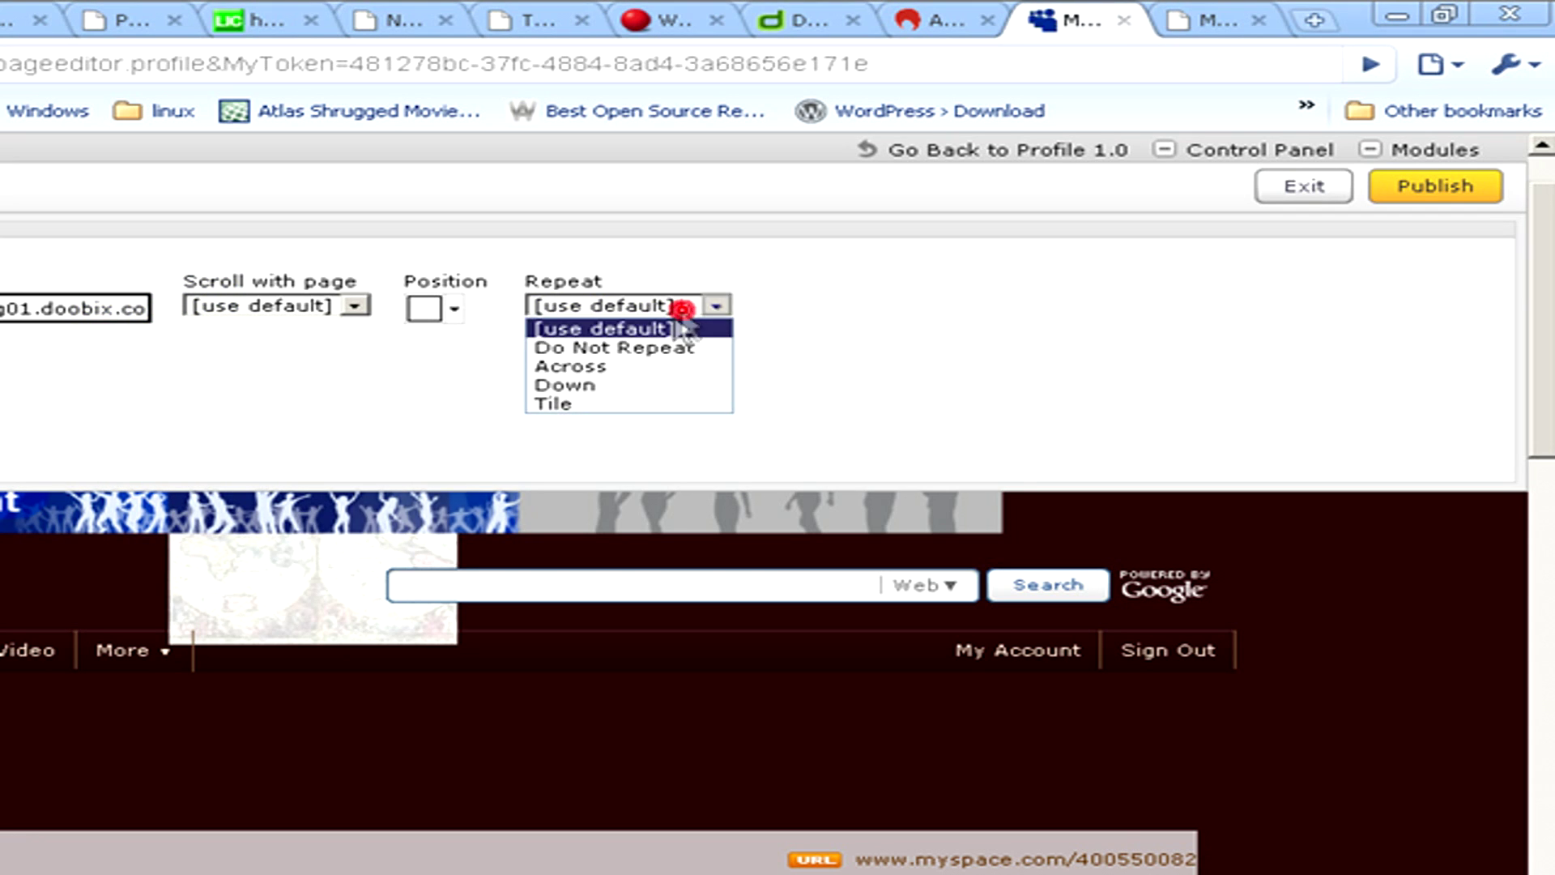
left_click(637, 368)
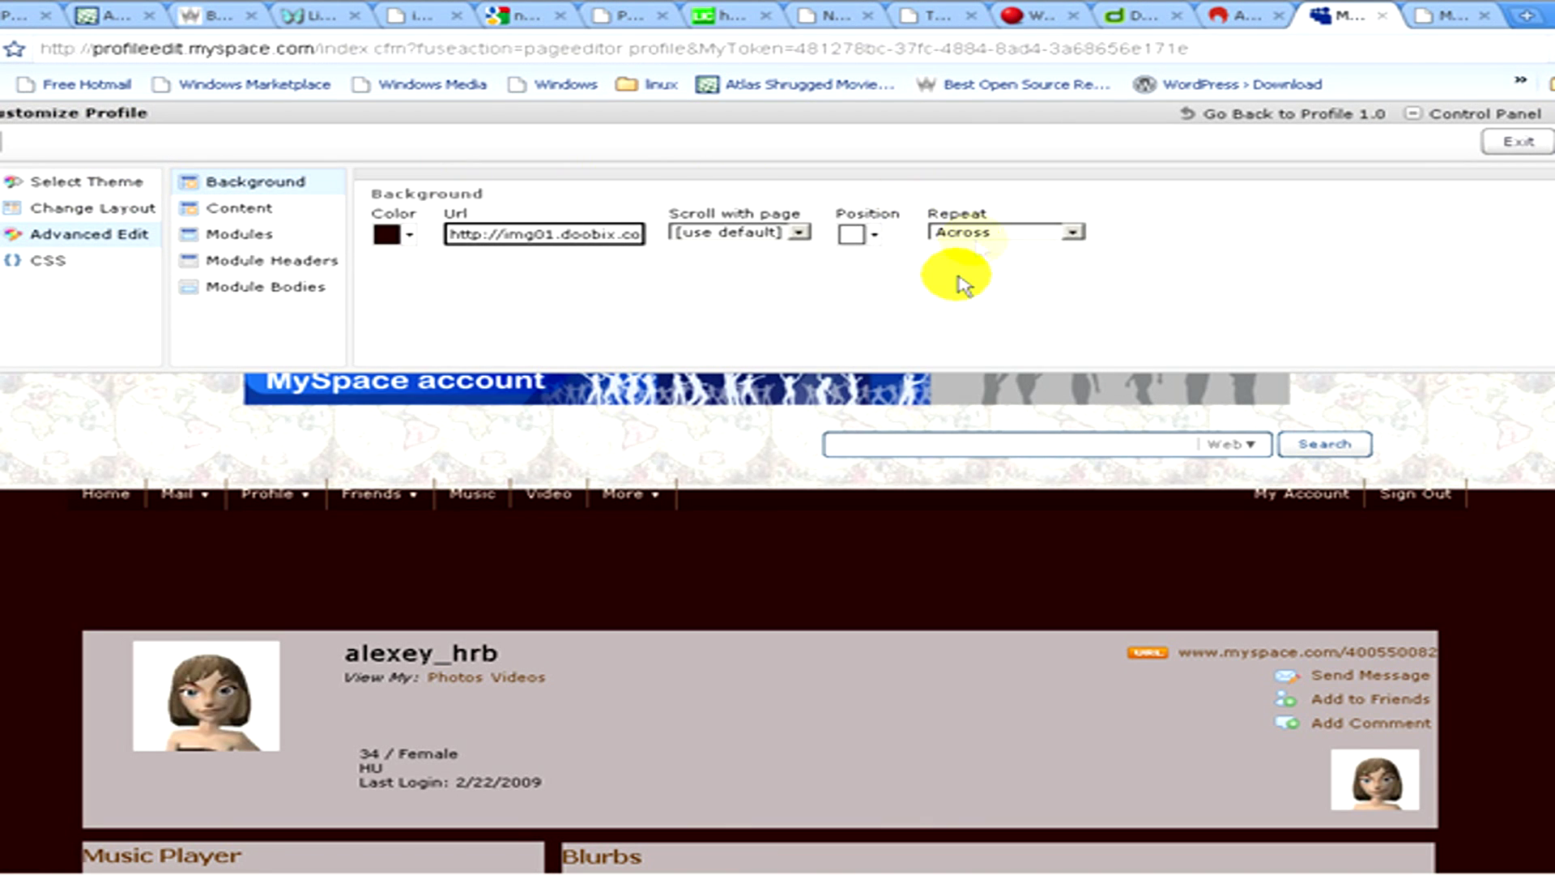
left_click(1045, 233)
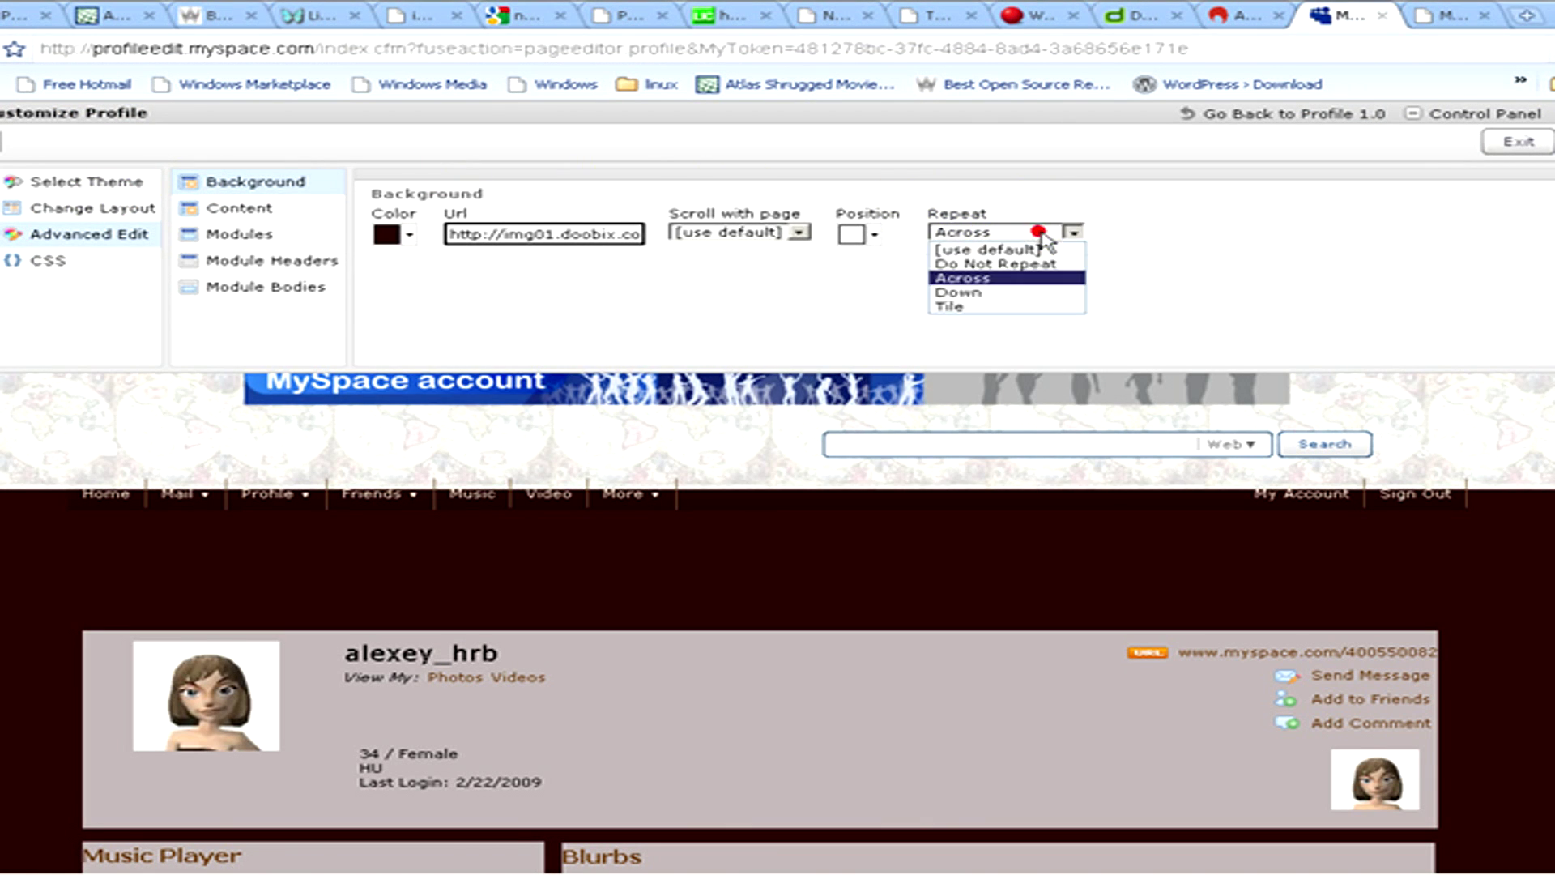
left_click(1004, 293)
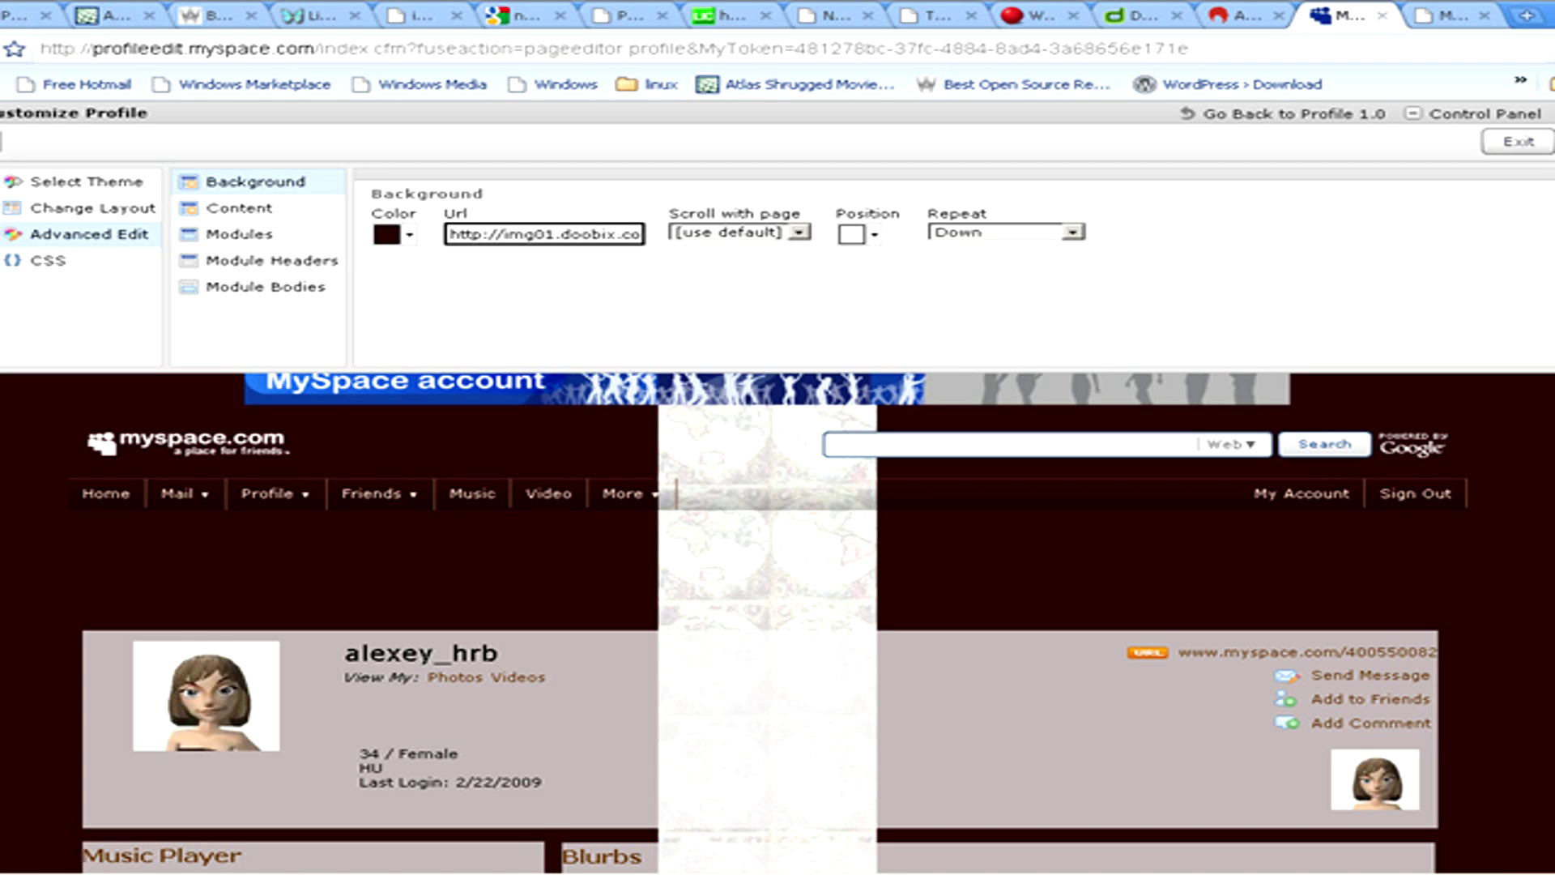
left_click(1063, 232)
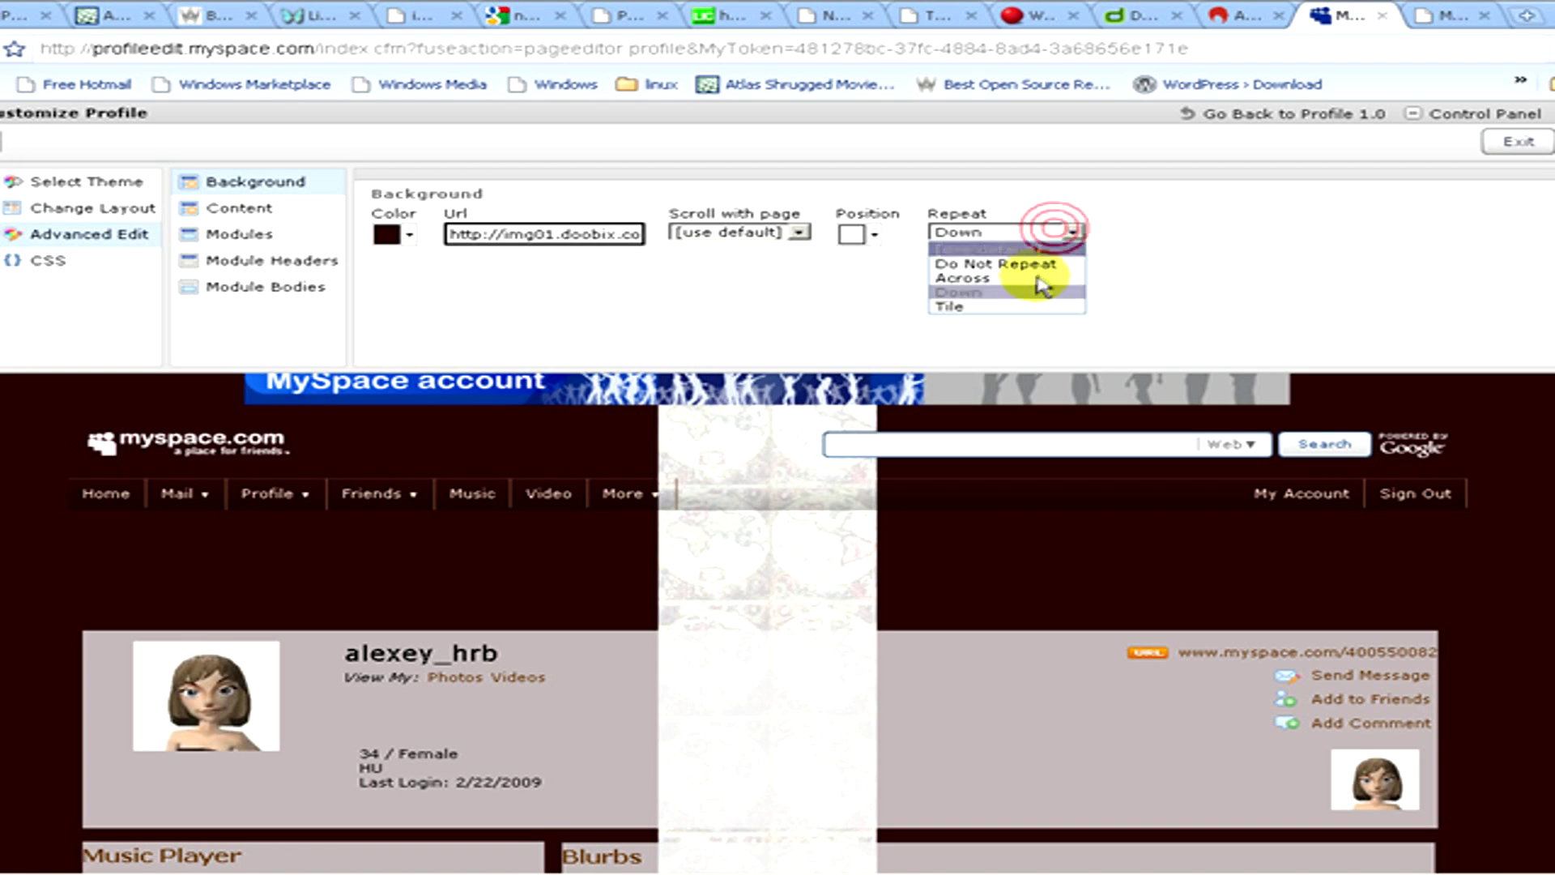
left_click(1006, 297)
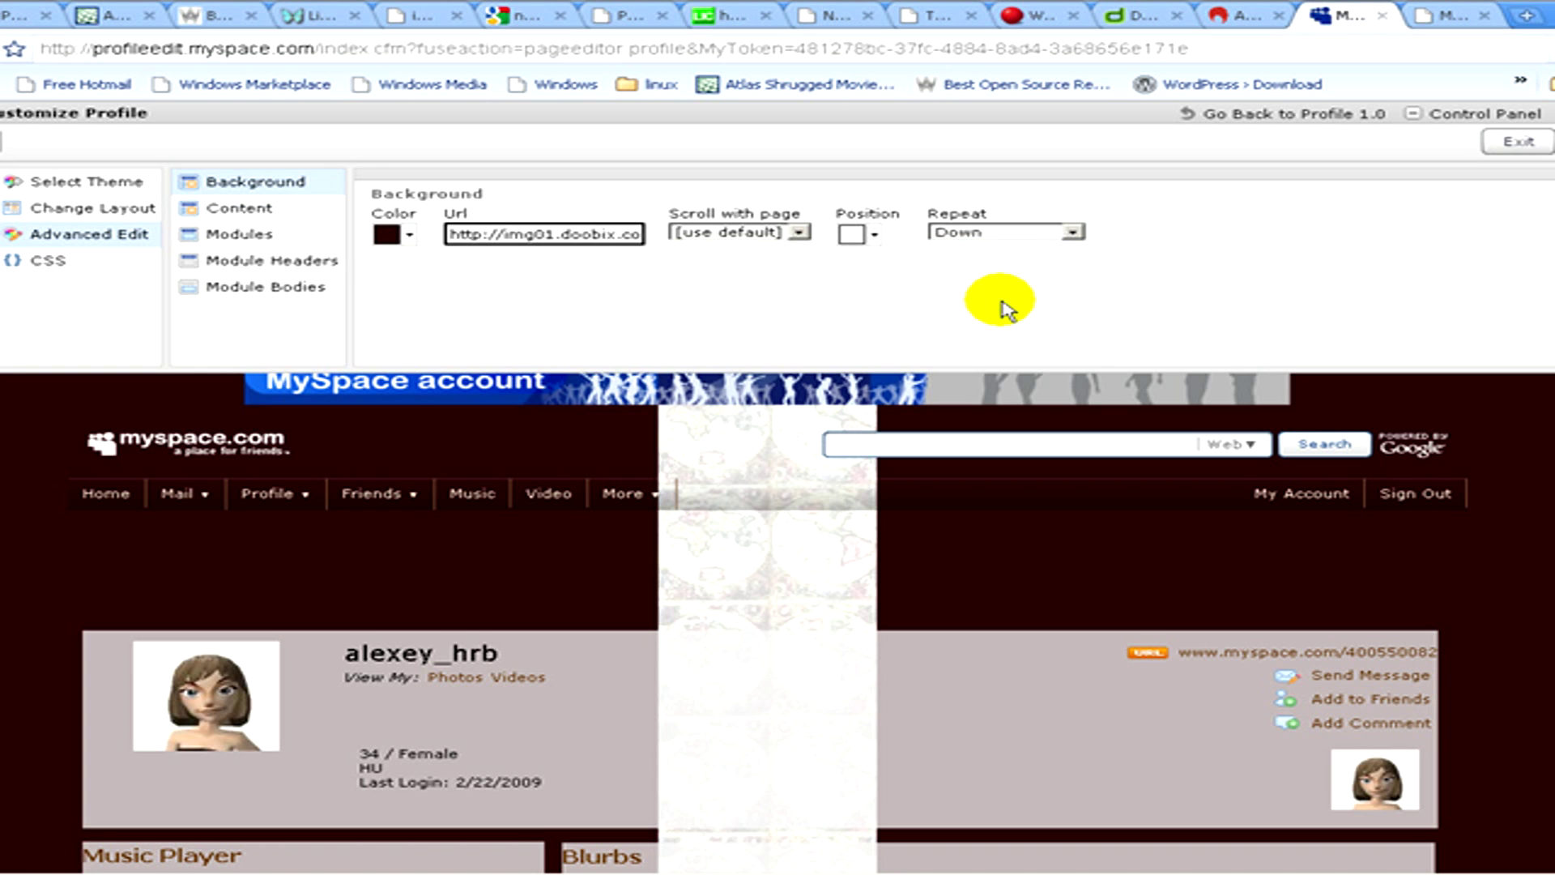
key("Down")
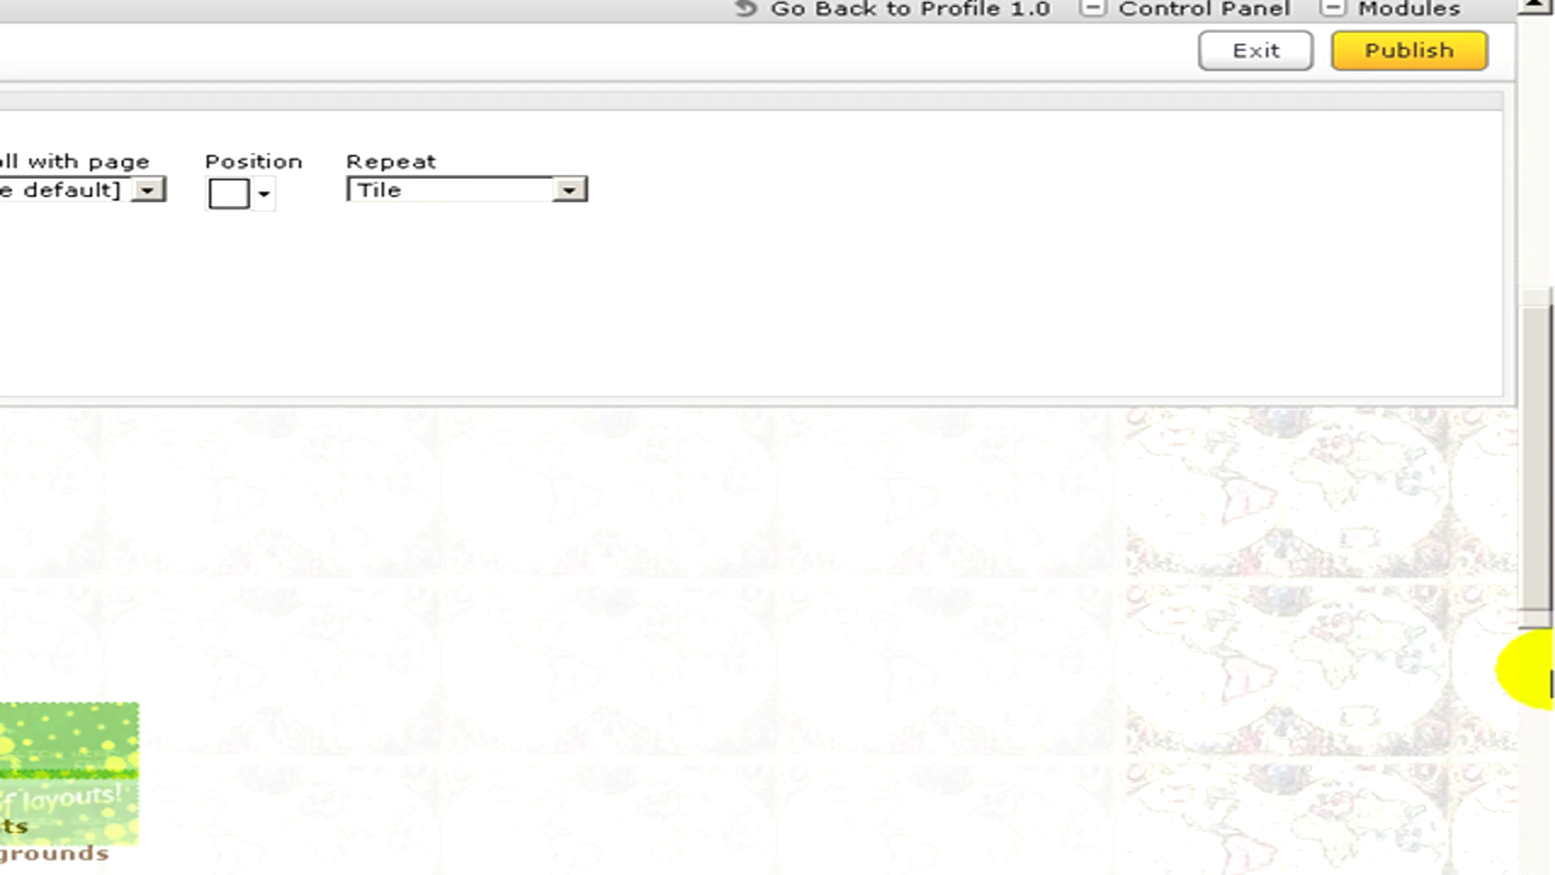
Step: Publish the background changes, go to Home, then open My Profile
left_click_drag(1543, 670, 1528, 132)
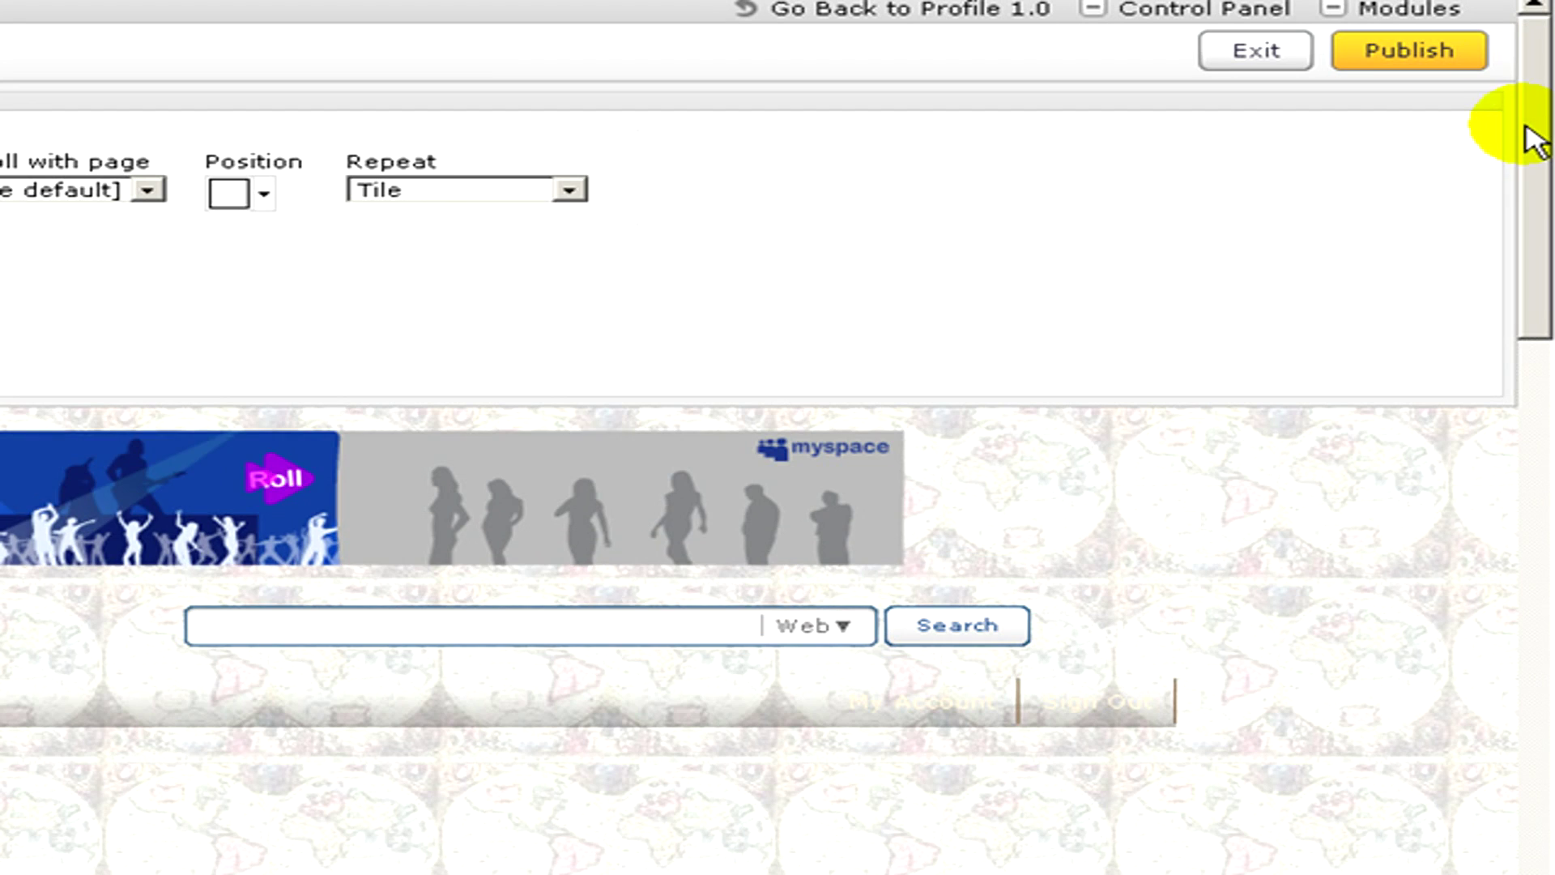
left_click(1437, 63)
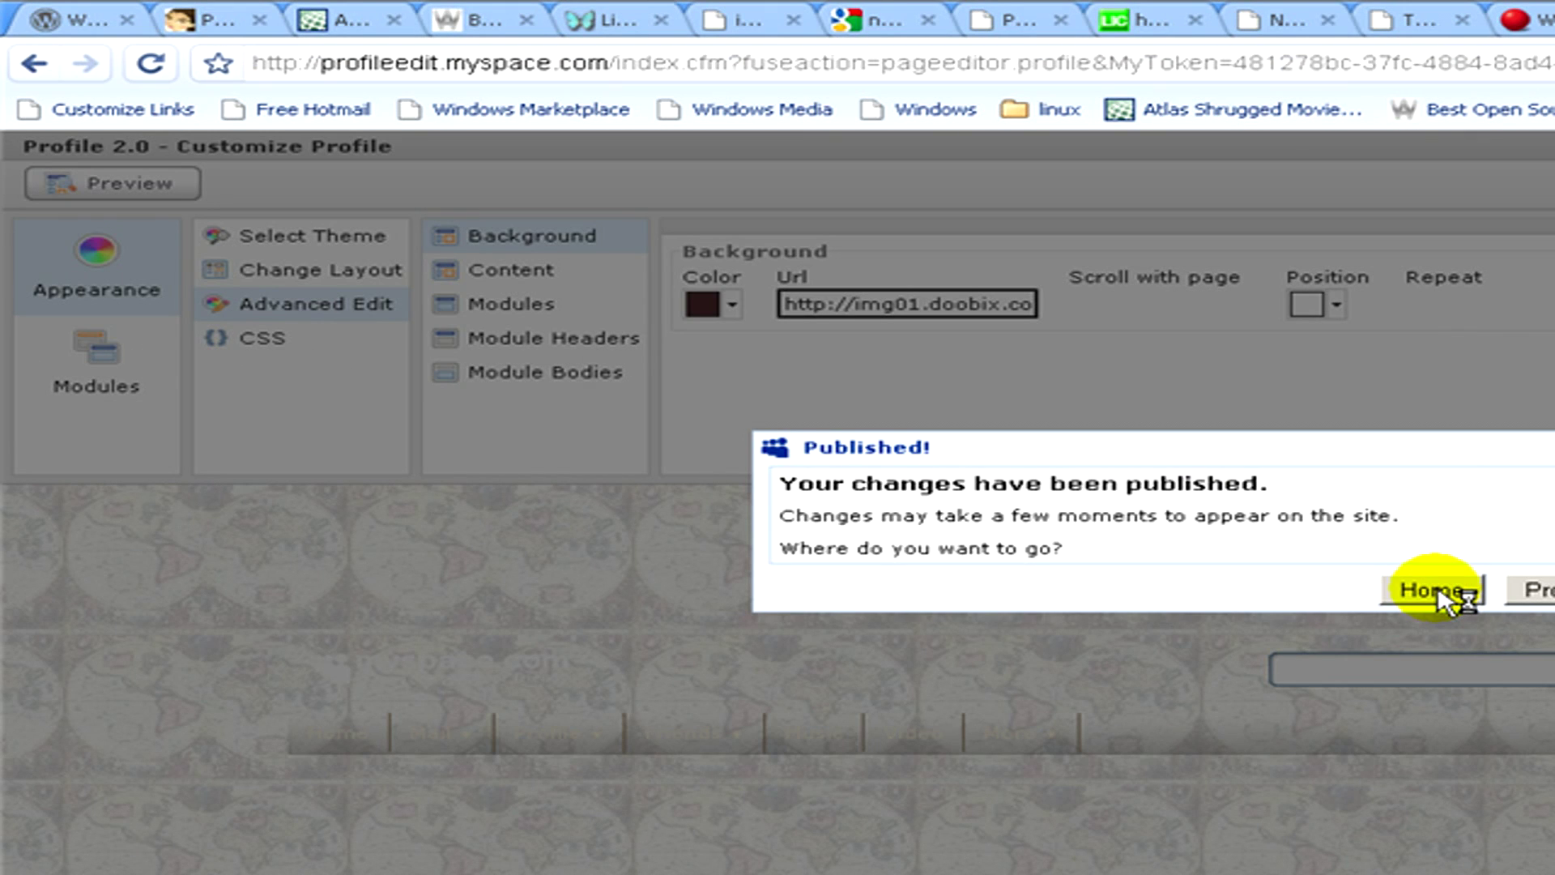
left_click(1437, 586)
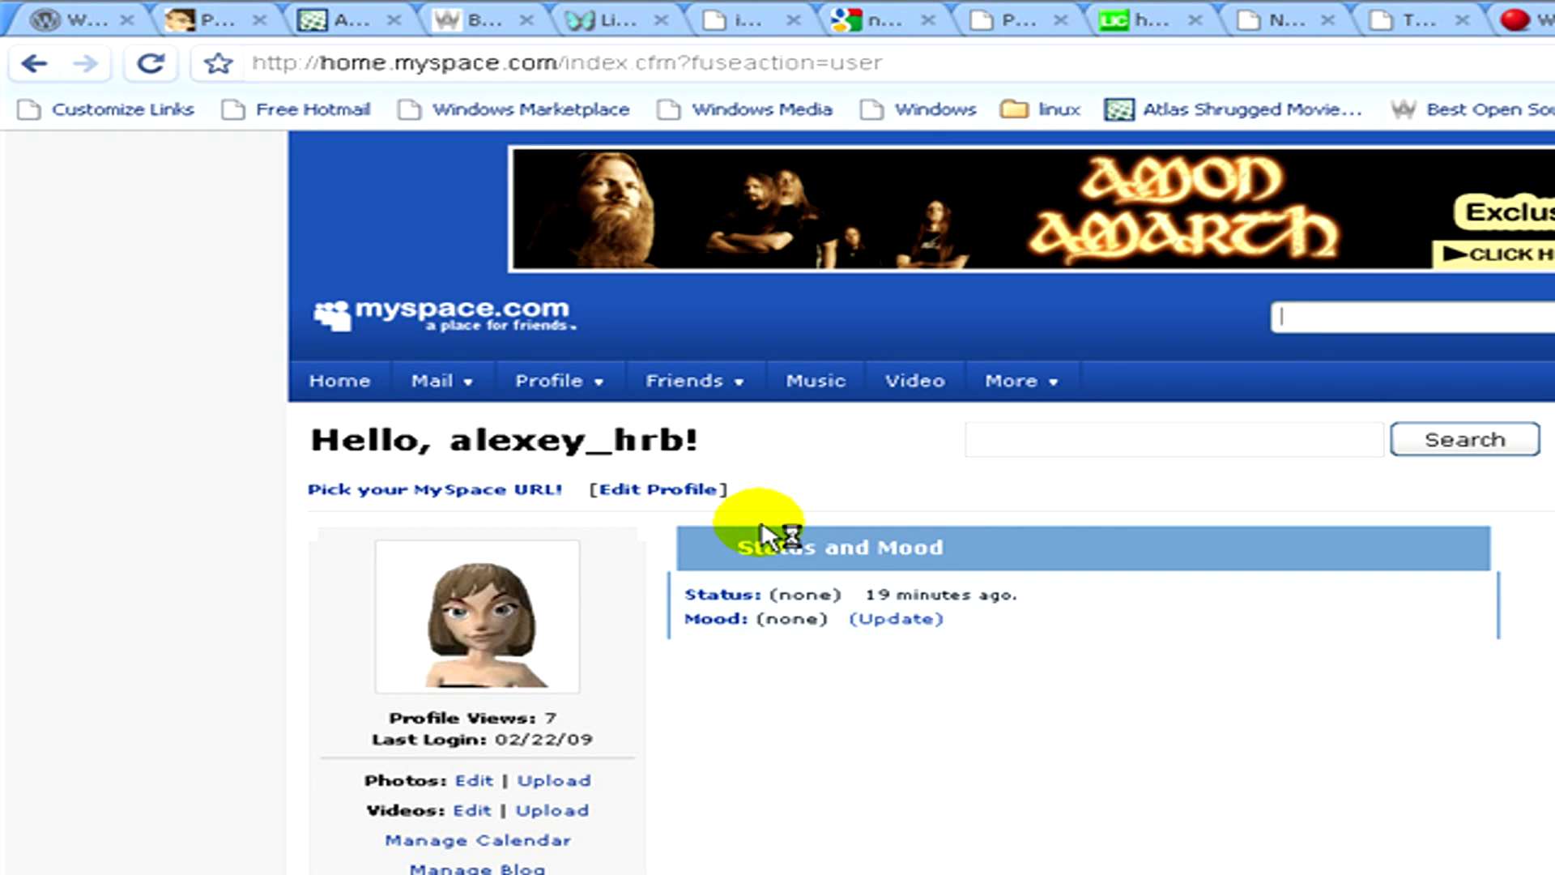
mouse_move(525, 390)
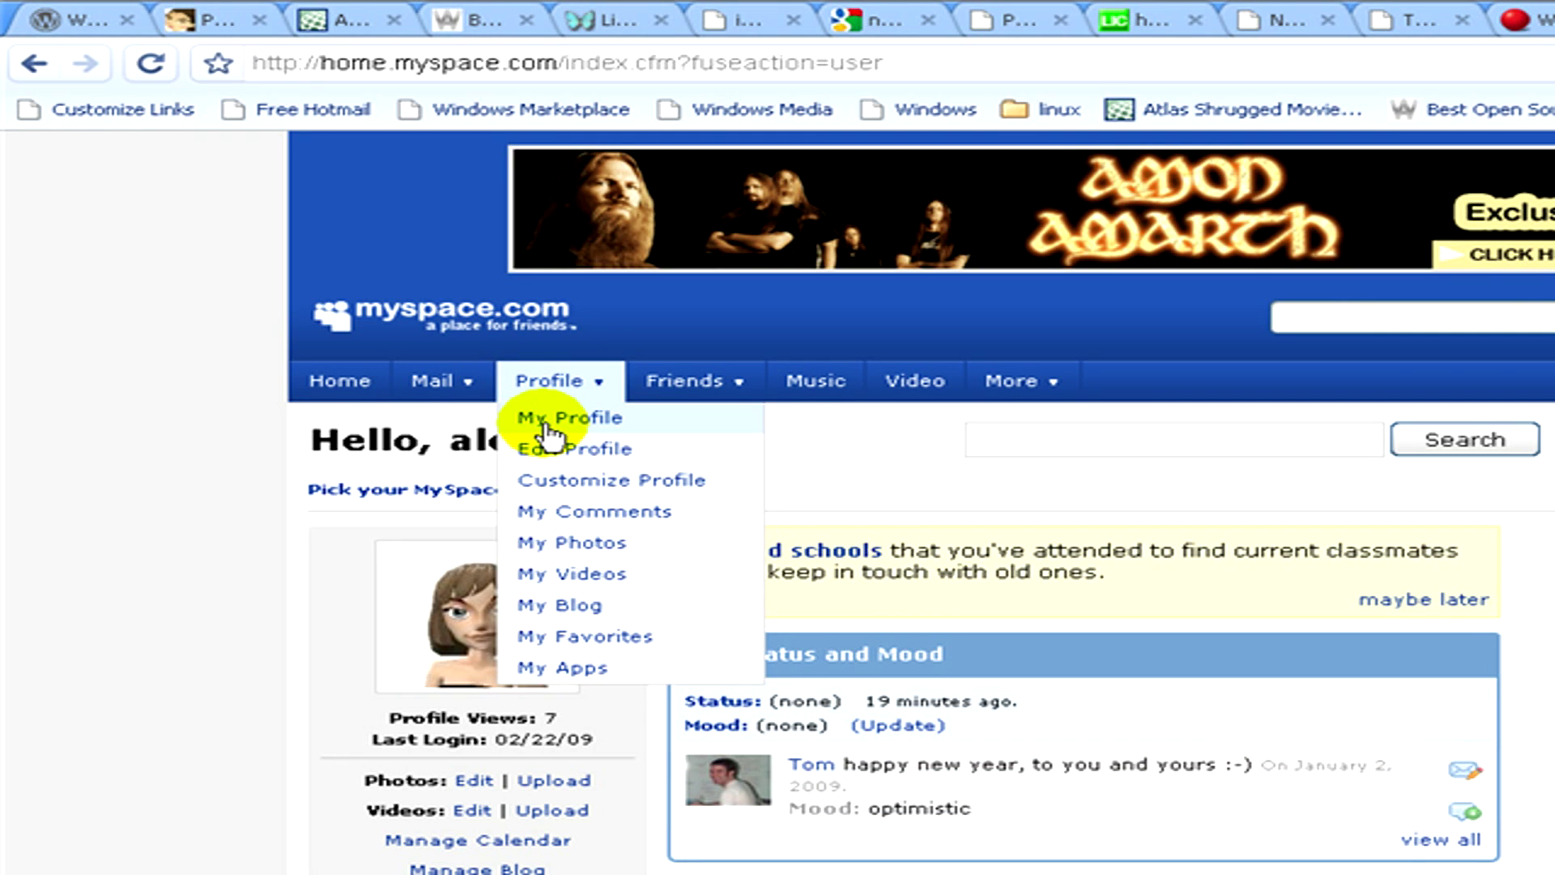
left_click(547, 427)
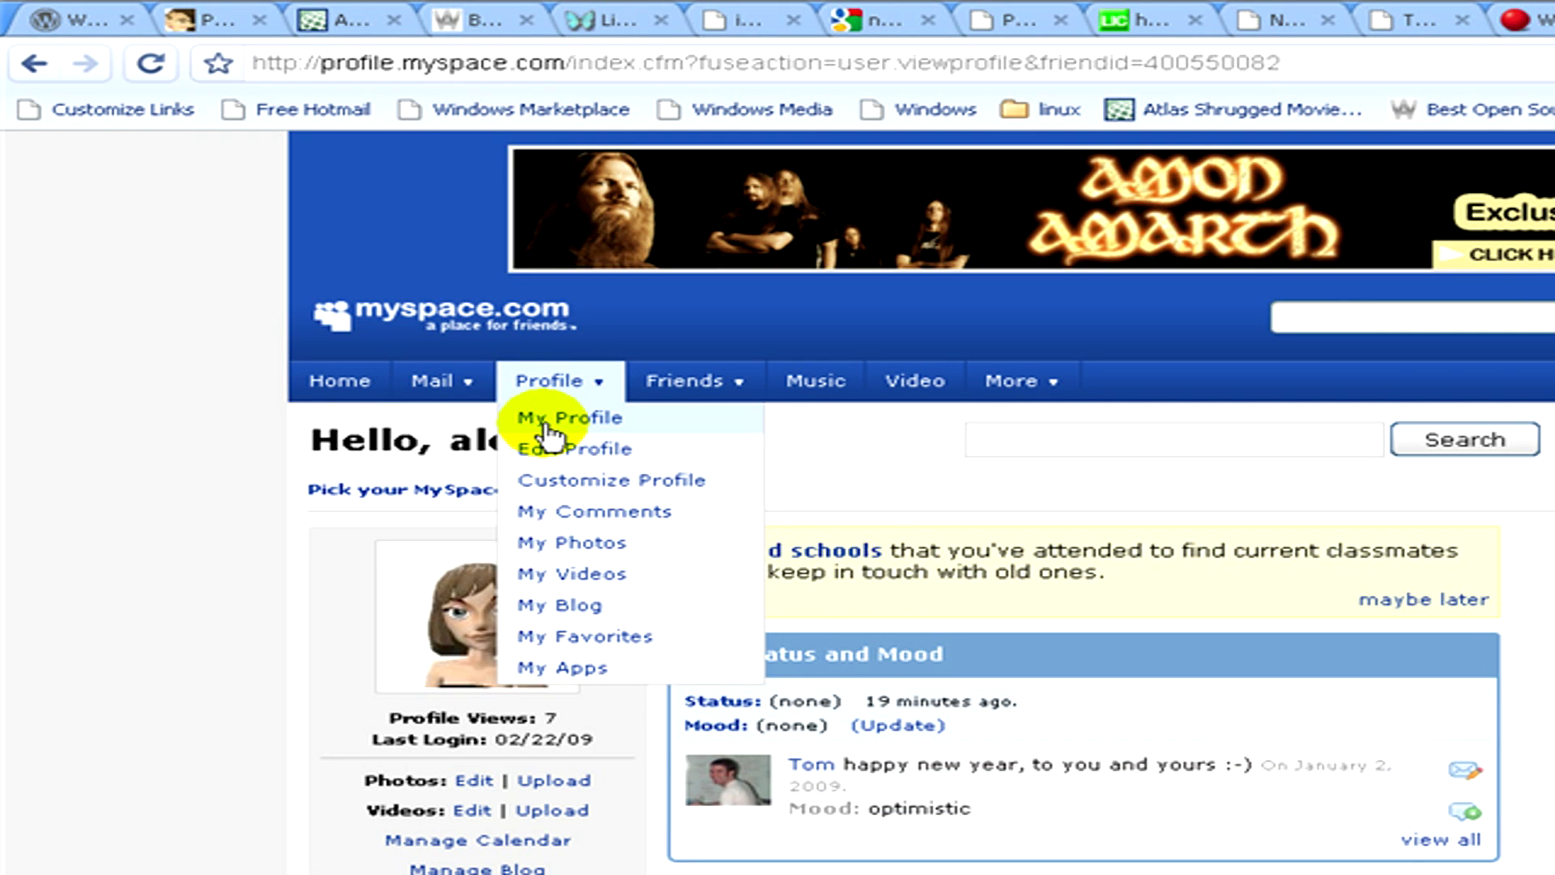